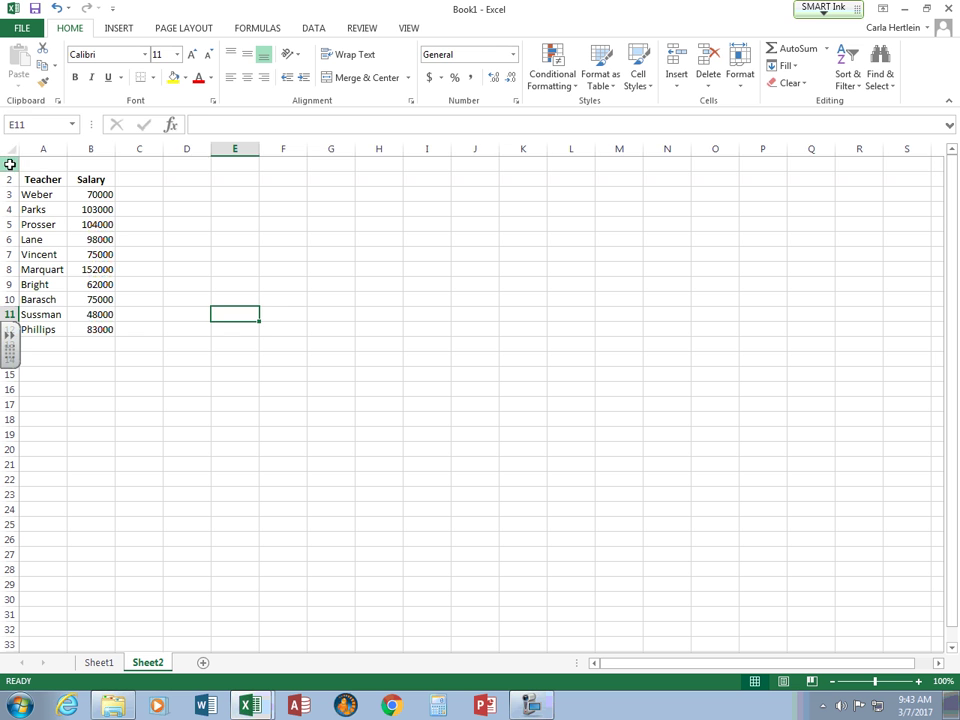
Delete the empty first row above the headers and autofit the width of column B
click(9, 163)
right_click(10, 164)
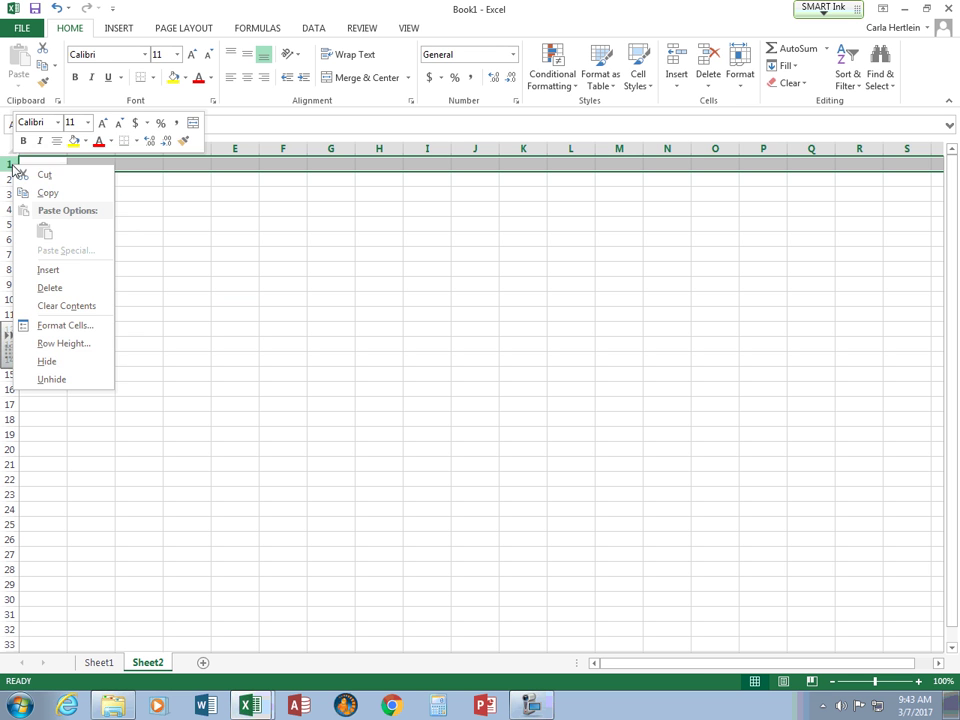
click(40, 287)
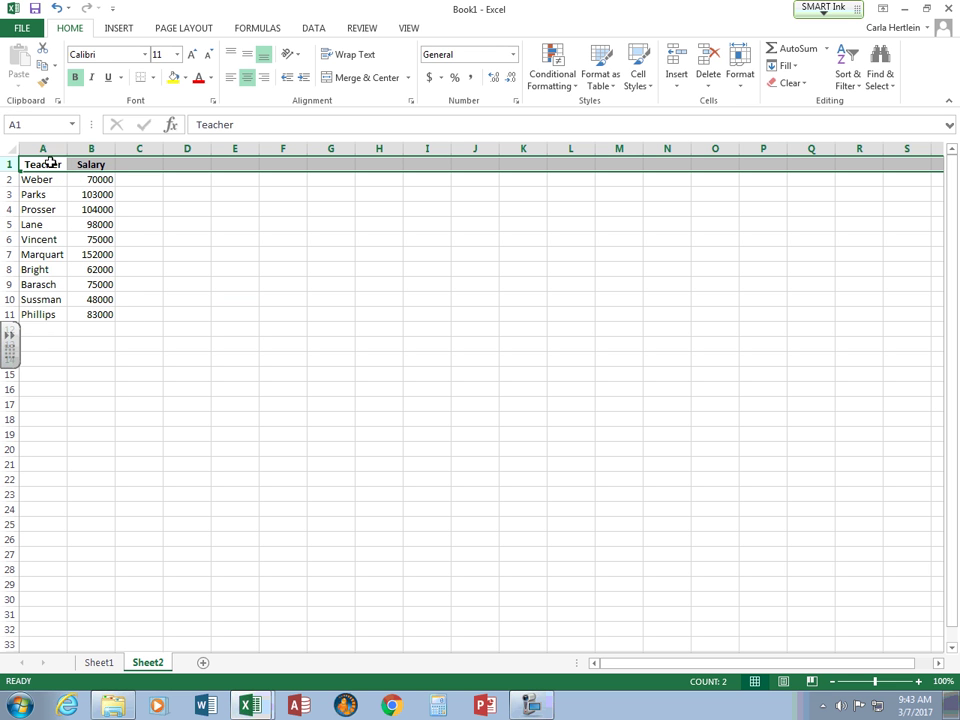
double_click(115, 148)
click(168, 256)
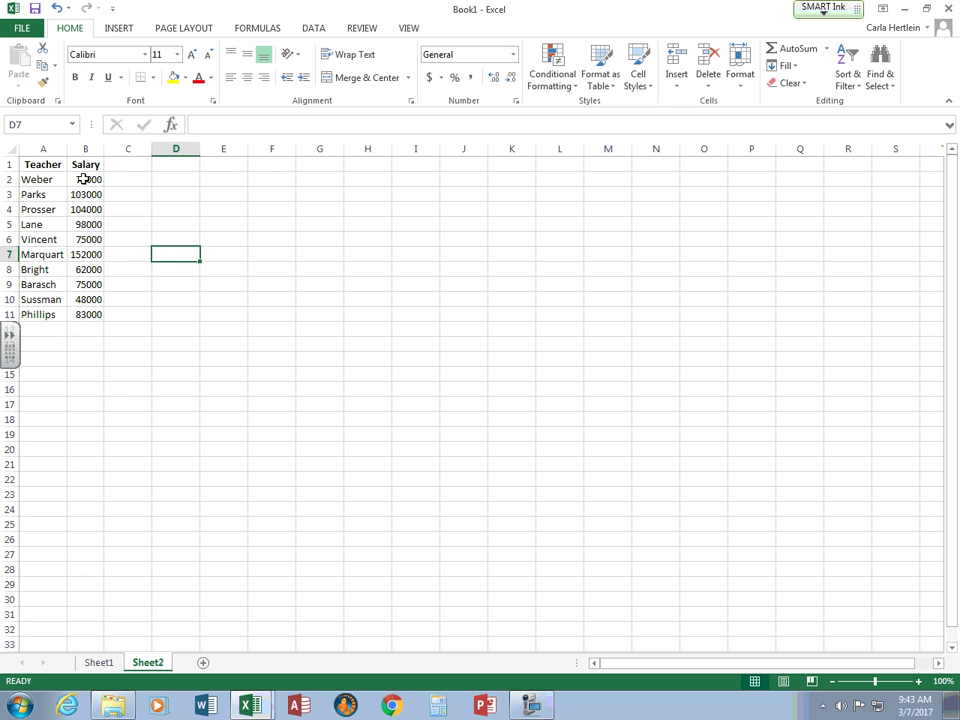
Try the comma style without decimals and the Currency format on the salaries in B2:B11
drag(84, 178, 98, 315)
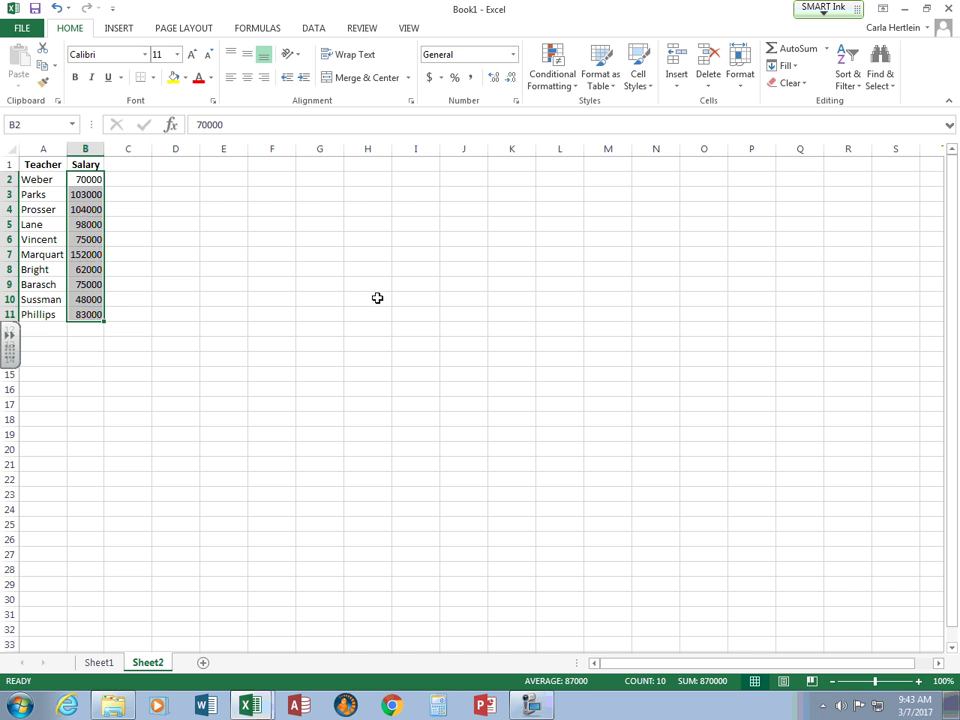
click(472, 80)
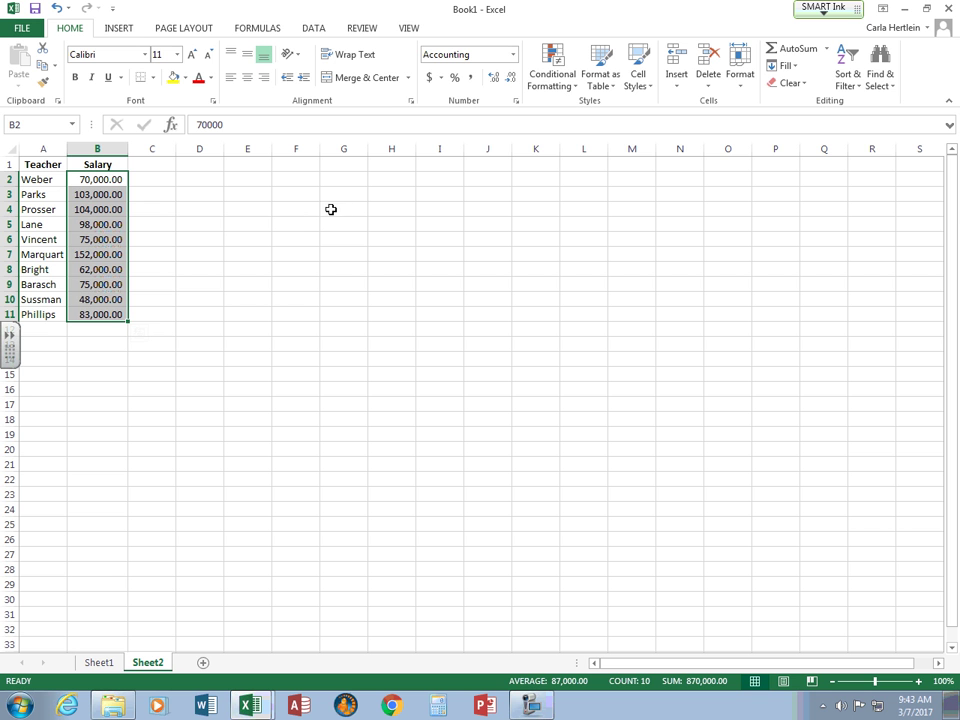
click(510, 78)
click(510, 78)
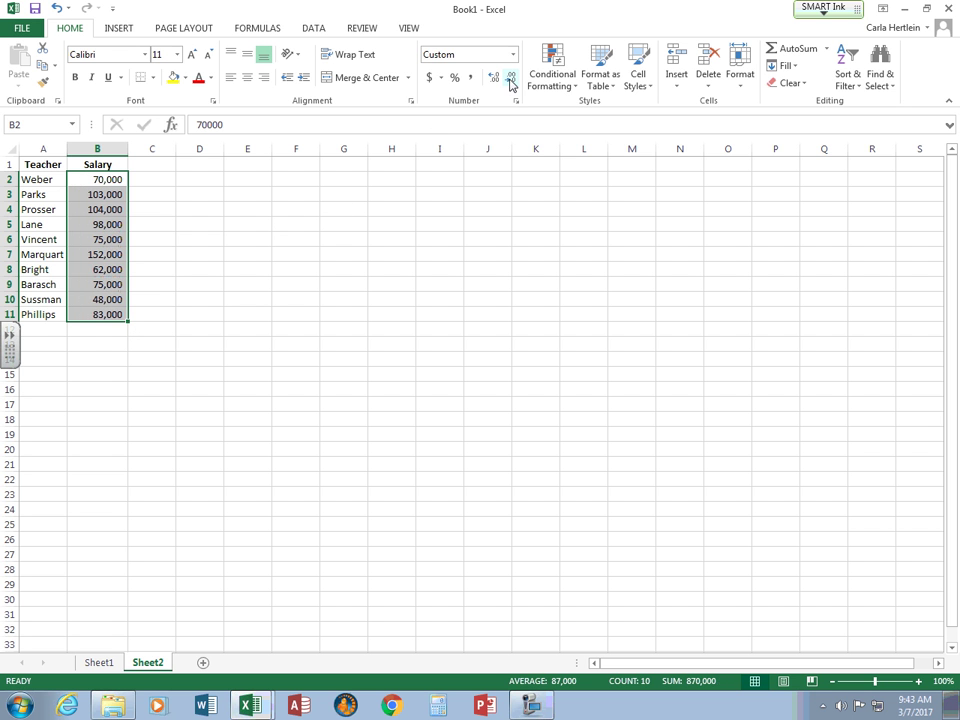
click(513, 55)
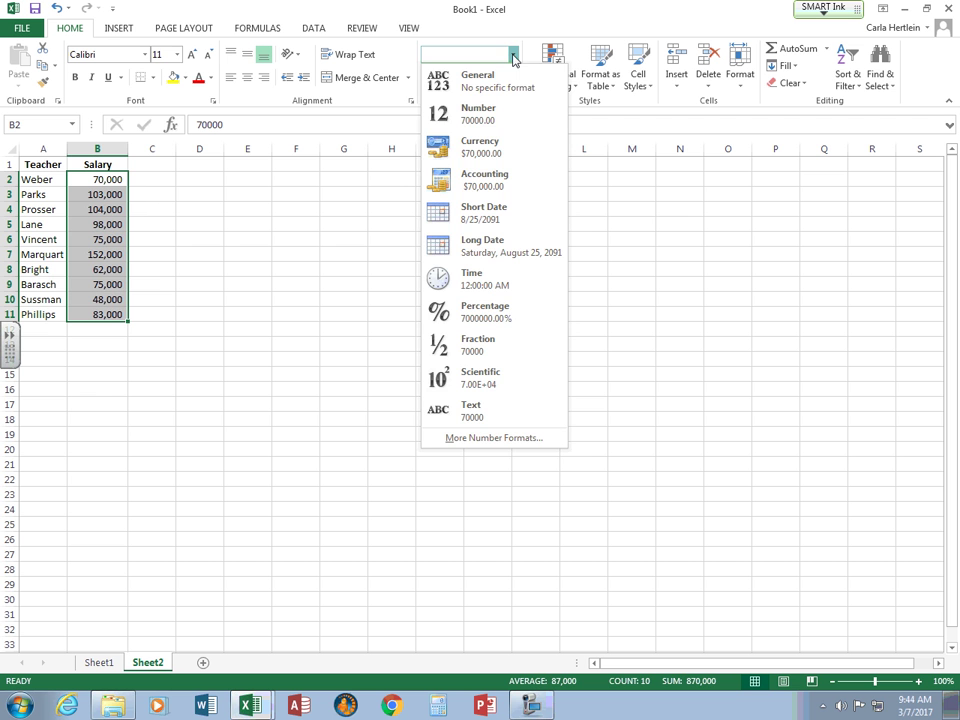
click(495, 150)
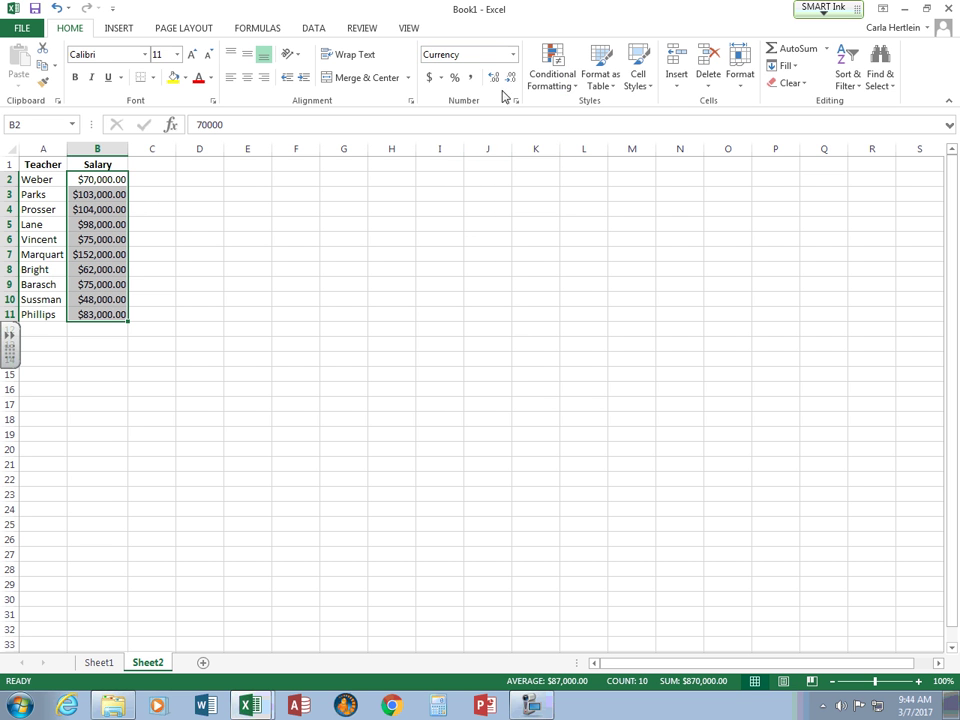
Format the salaries in B2:B11 as Accounting with a dollar sign and no decimal places
click(511, 58)
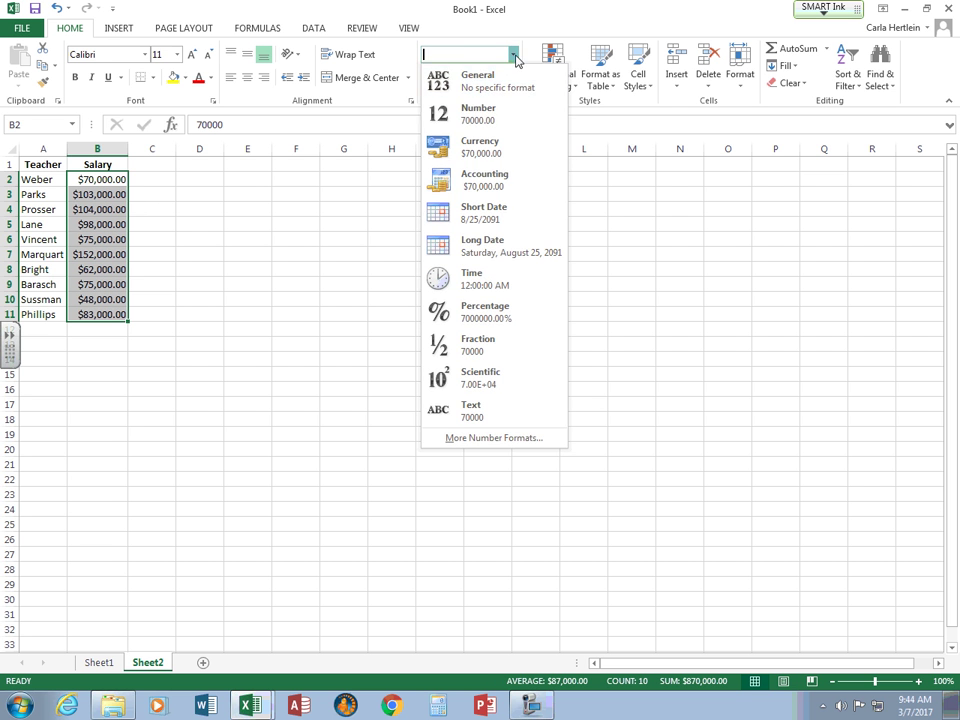
click(505, 172)
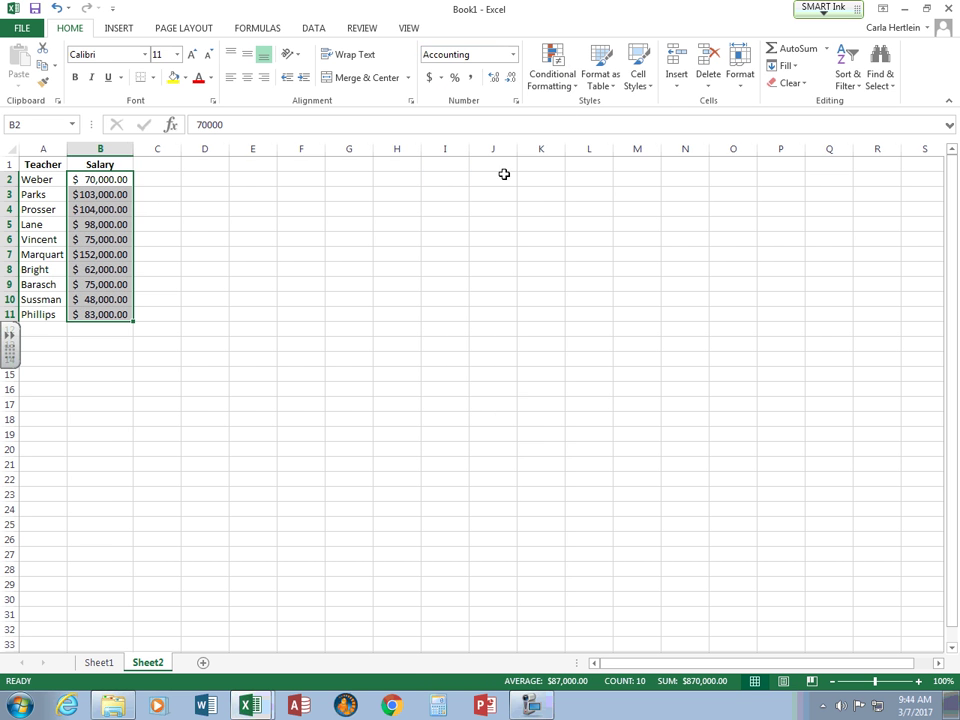
click(511, 85)
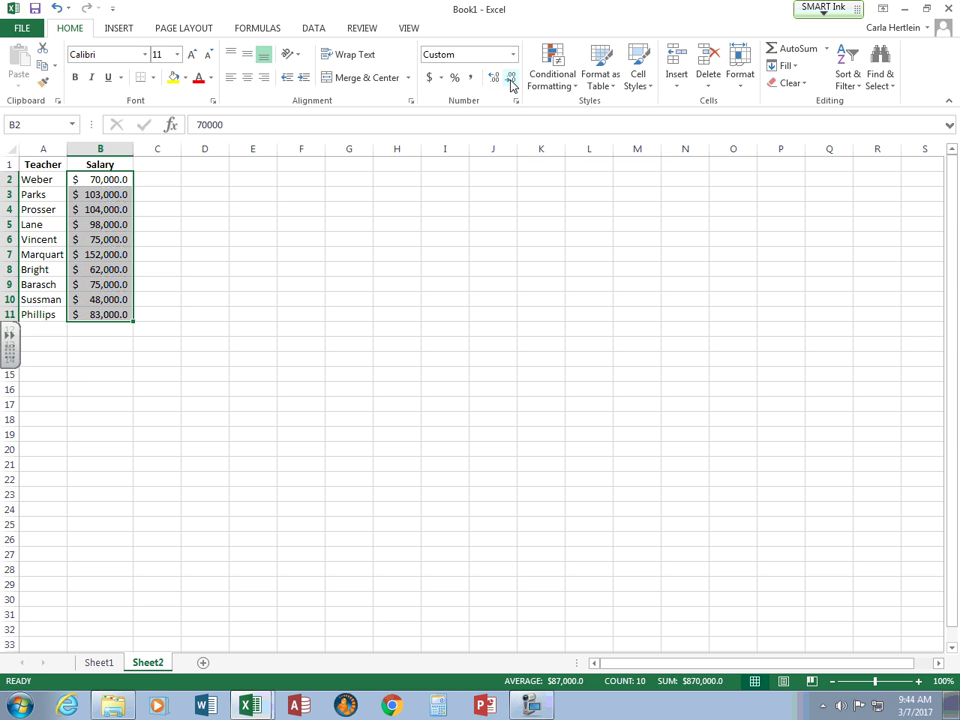
click(511, 85)
click(250, 313)
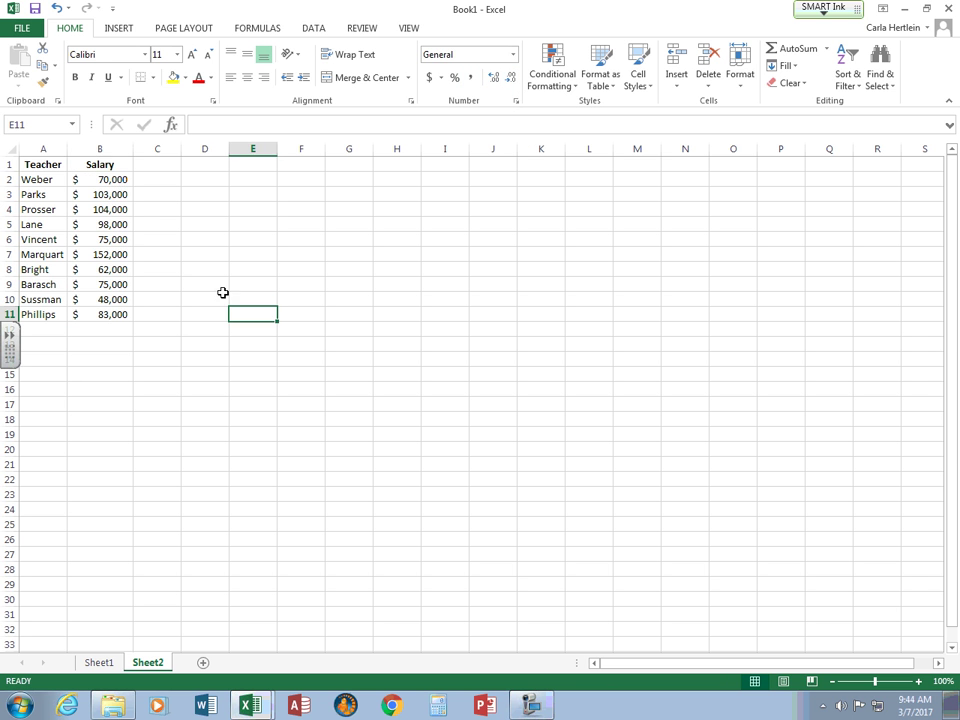
Copy the number format of B2 onto the remaining salaries in B3:B11 with Format Painter
click(111, 180)
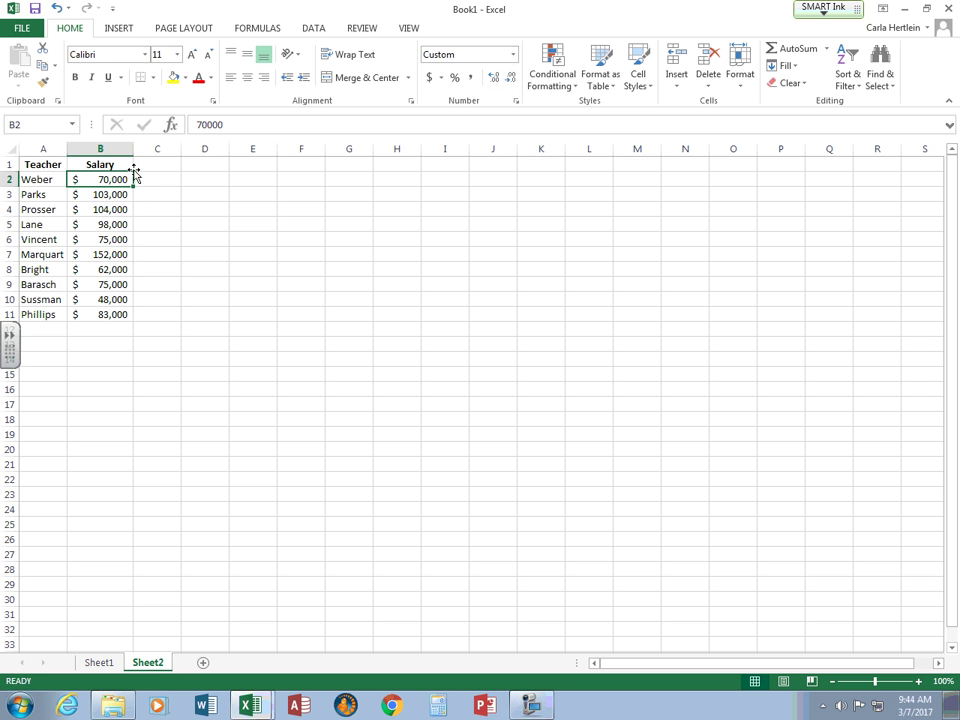
click(42, 81)
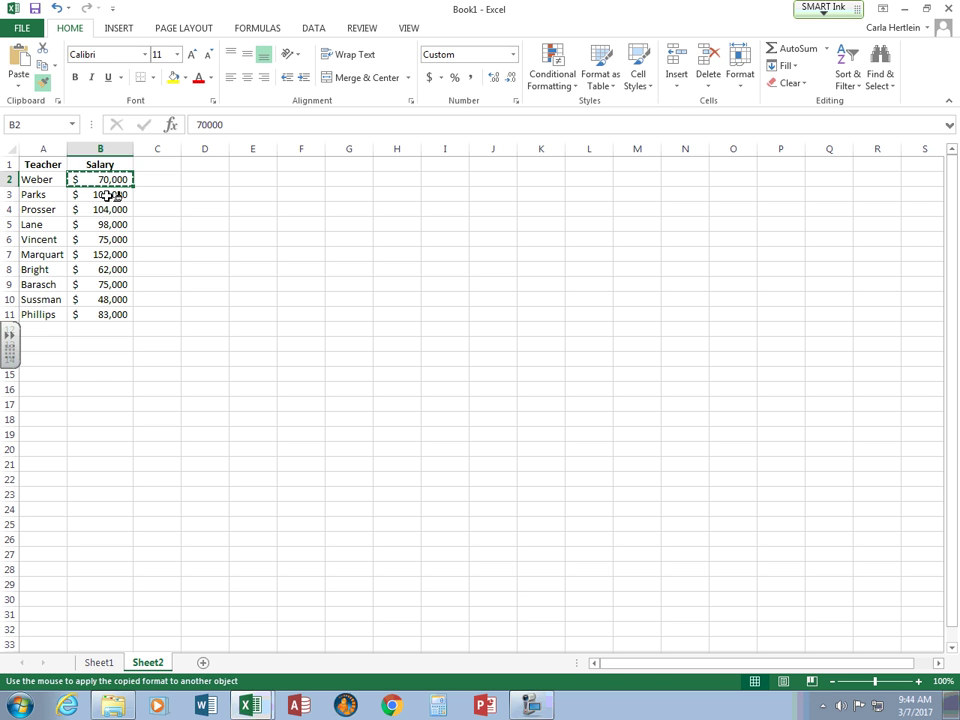
drag(113, 194, 103, 313)
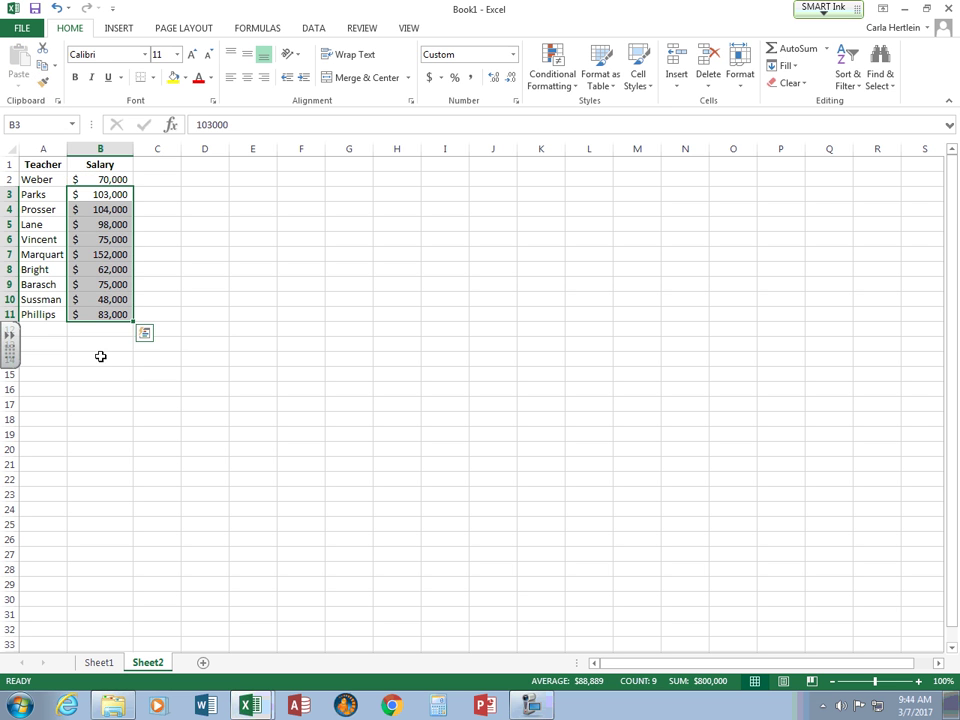
click(100, 356)
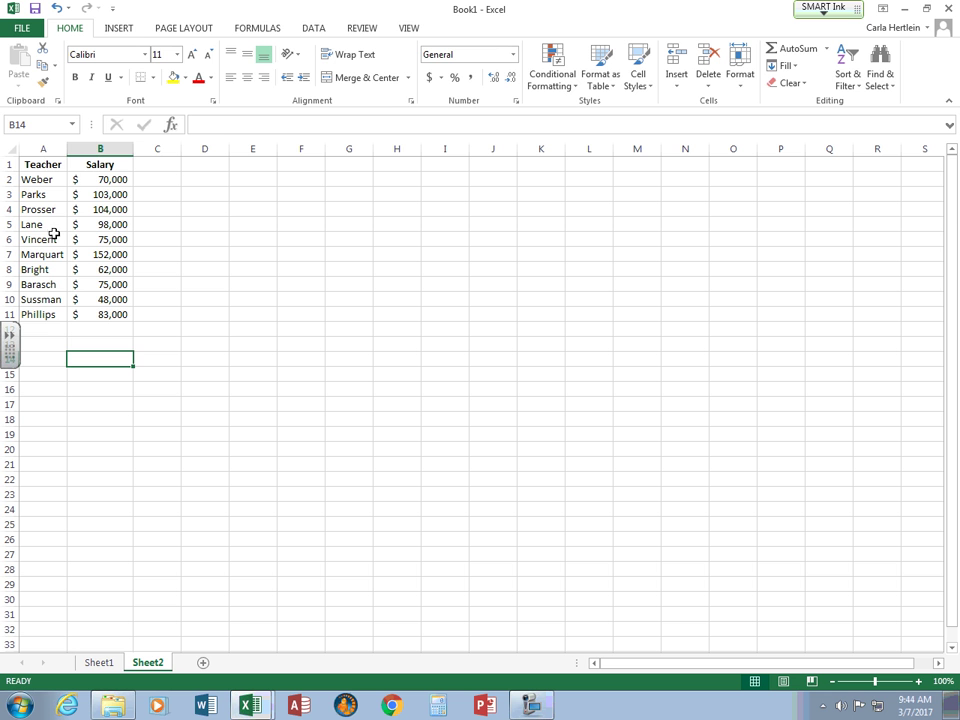
Sort the table alphabetically by the Teacher column, A to Z
click(43, 163)
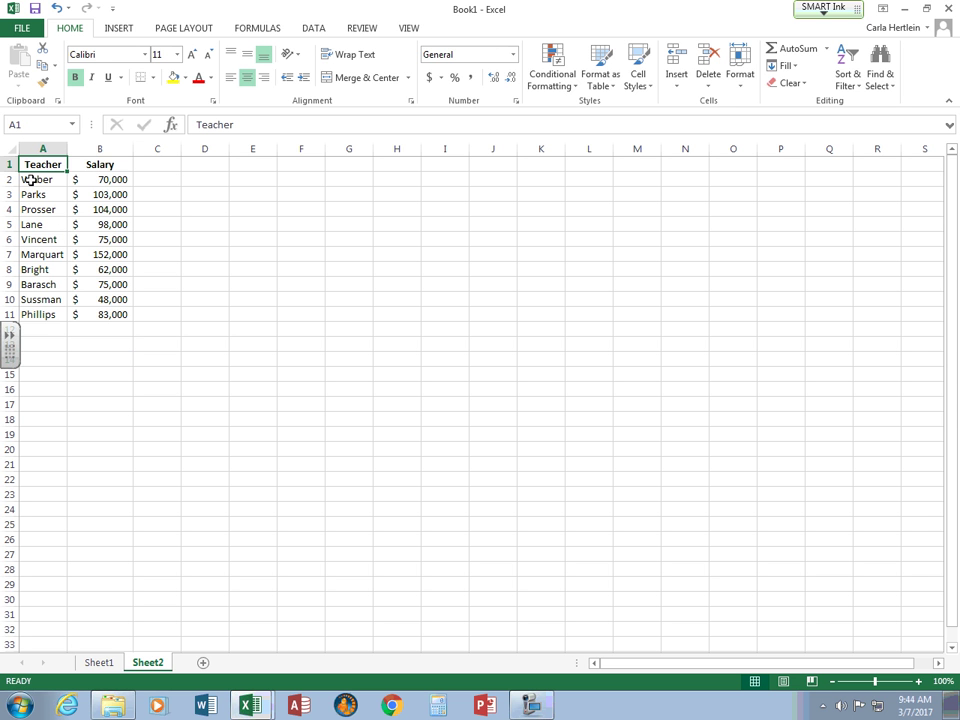
click(845, 80)
click(864, 106)
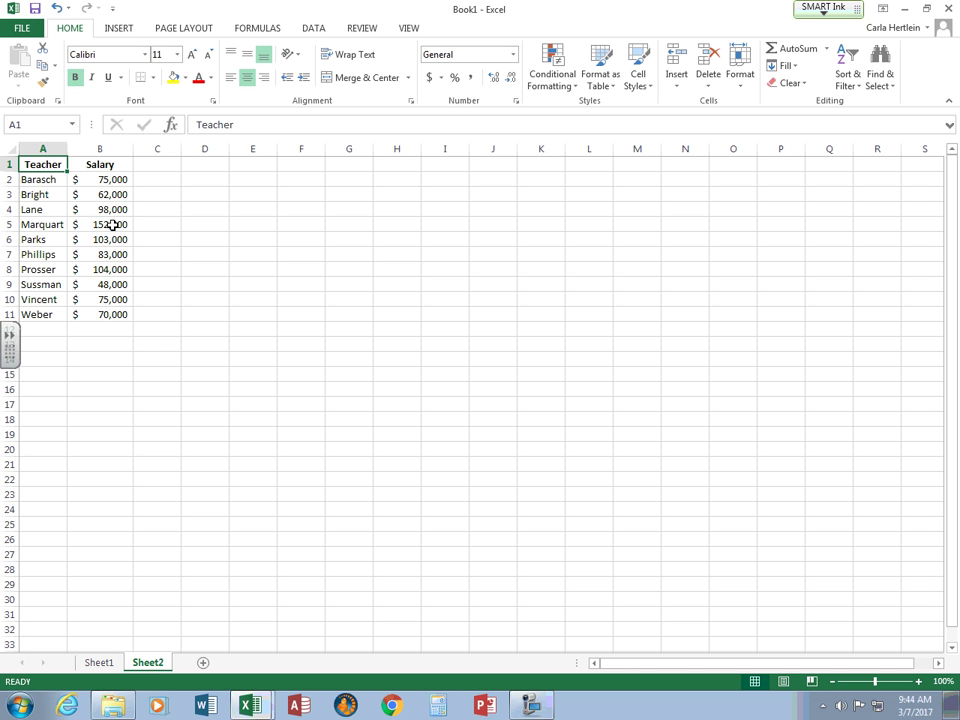
Sort the table by the Salary column in ascending order, starting from its header cell
click(99, 168)
click(846, 72)
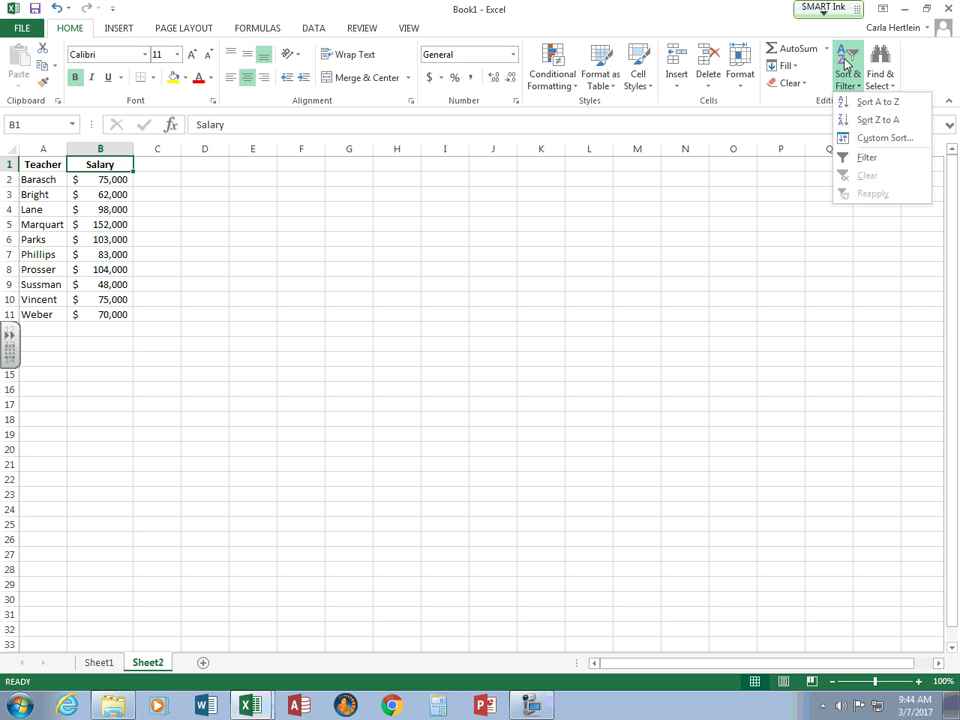
click(849, 104)
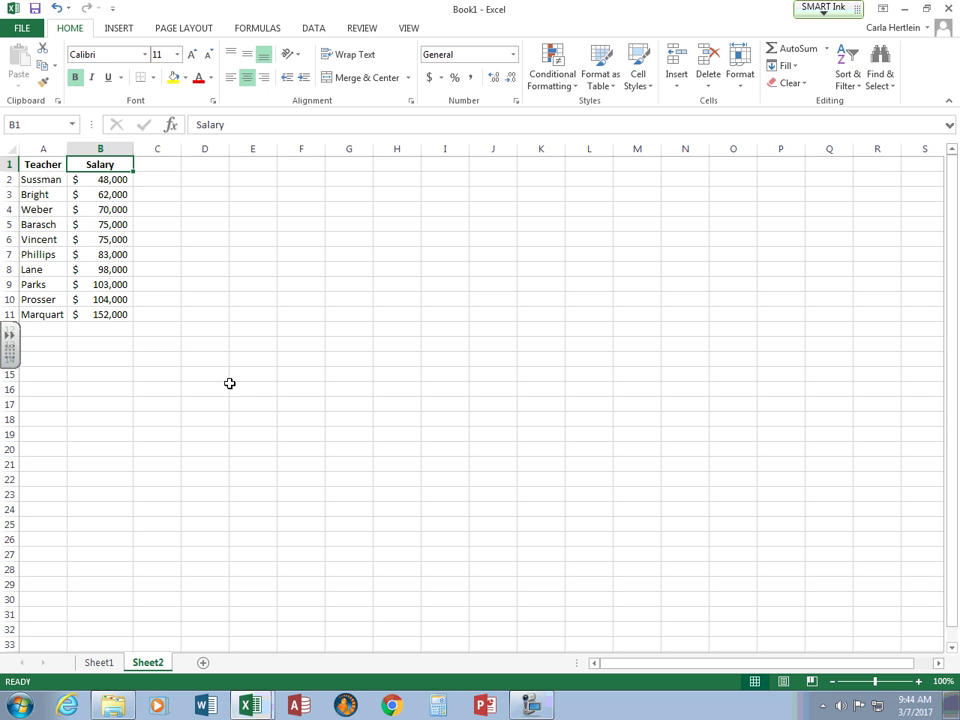
Sort the table back into A to Z order by teacher, starting from cell A2
click(42, 183)
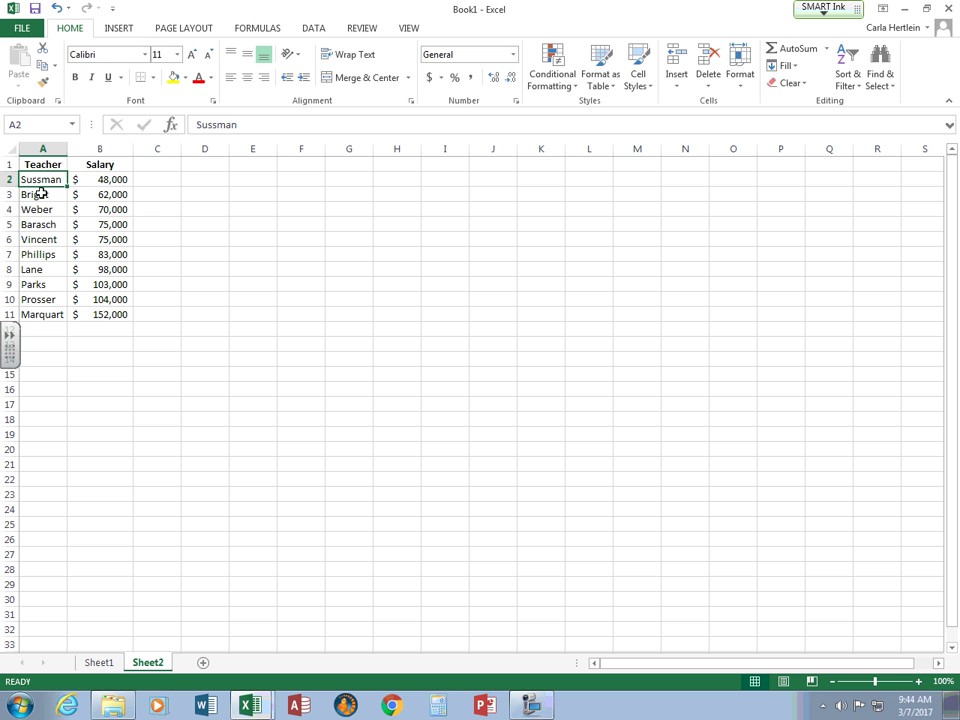
click(848, 70)
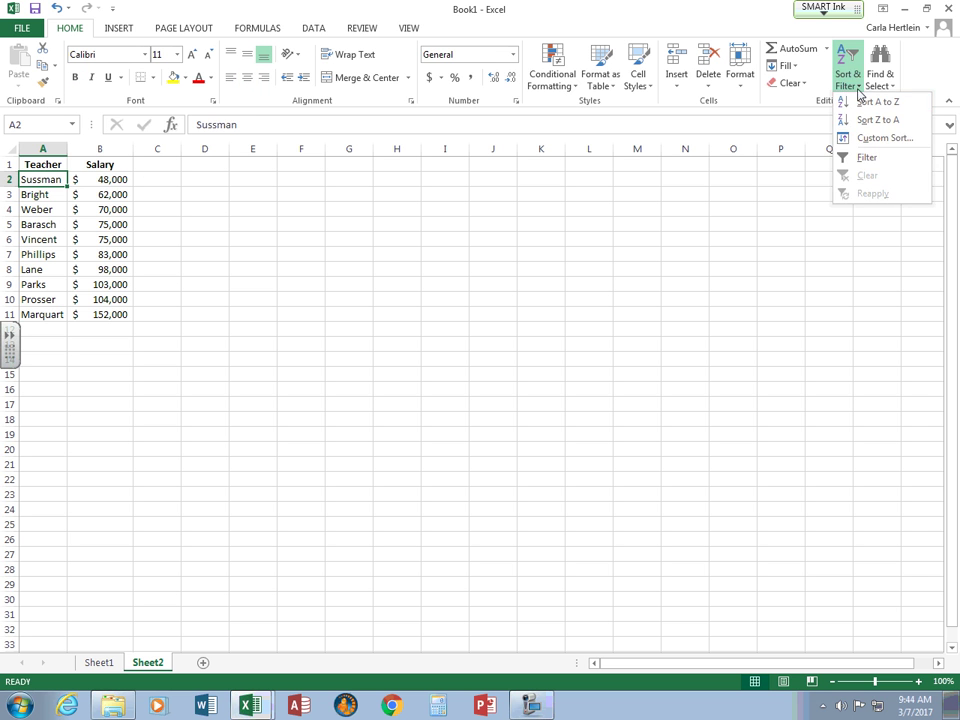
click(866, 100)
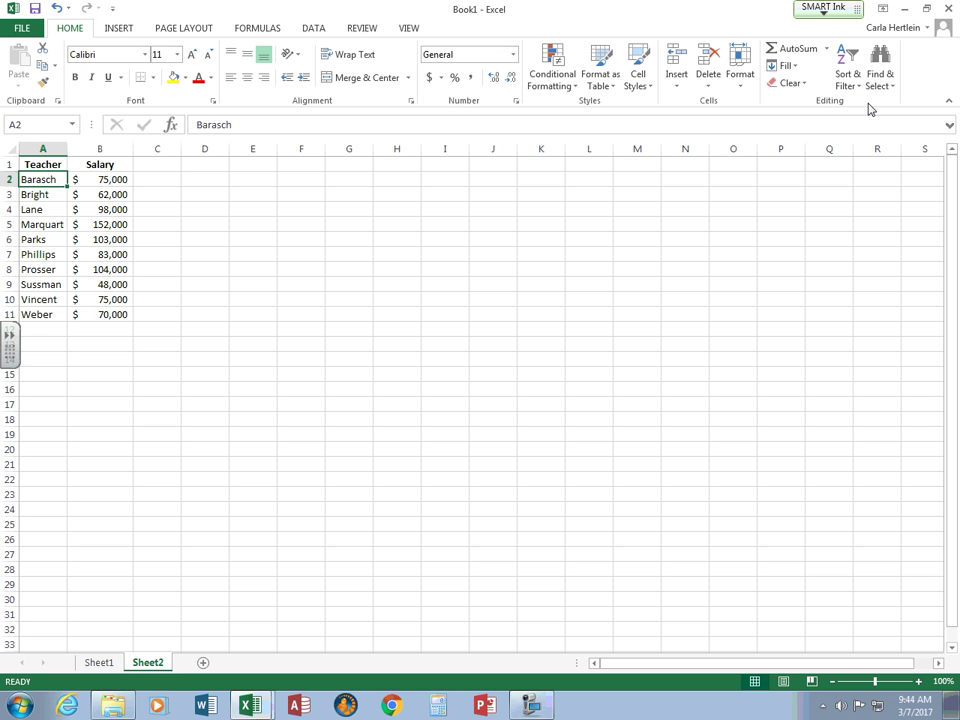
Sort A to Z with only A2:B2 selected, expanding the selection to the adjacent data
click(45, 194)
click(46, 181)
drag(46, 181, 82, 179)
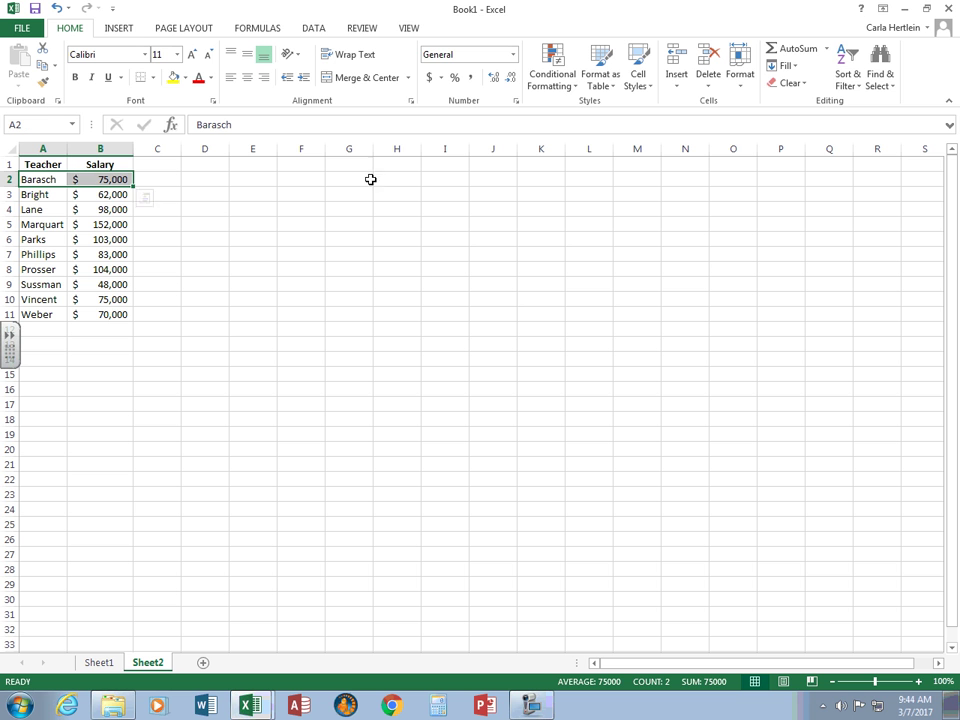
click(848, 75)
click(862, 103)
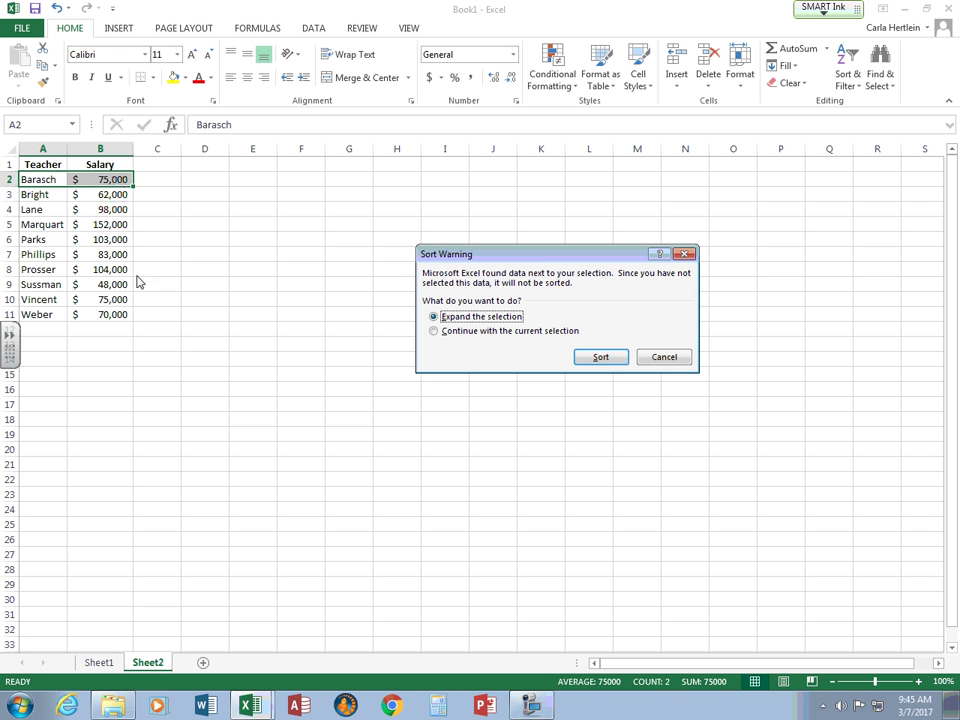
click(592, 357)
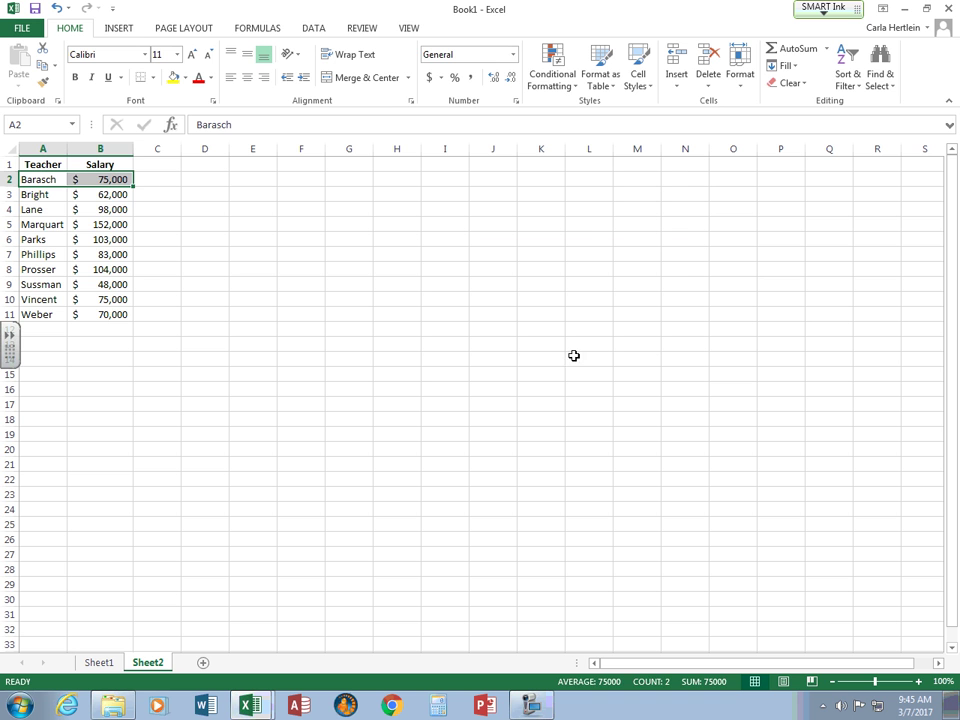
Sort the table by salary from smallest to largest, starting from cell B4
click(107, 181)
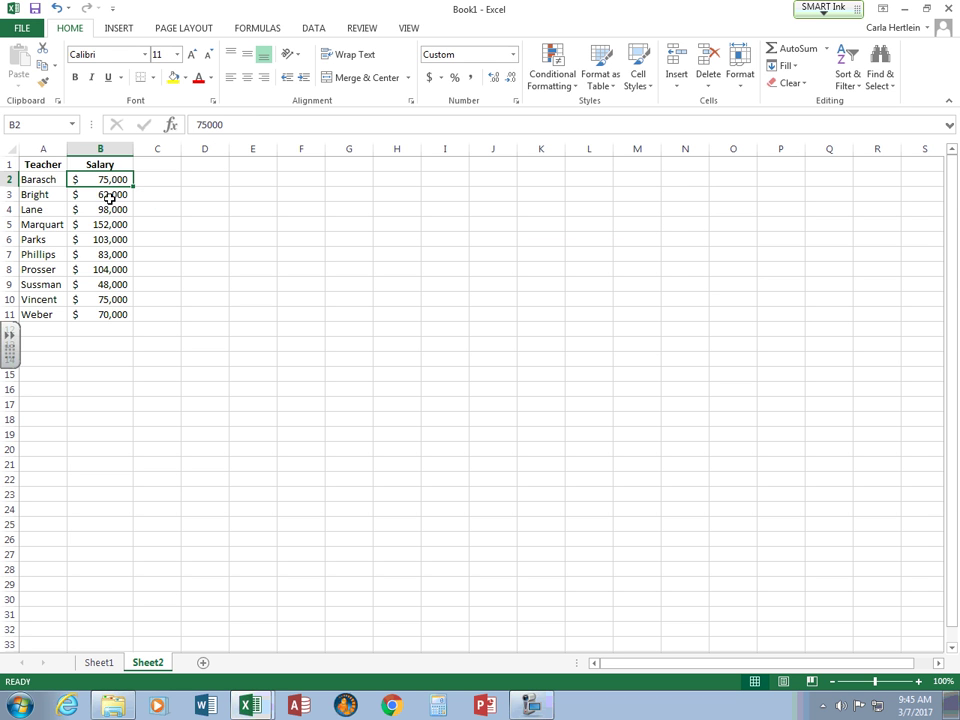
click(111, 196)
click(111, 208)
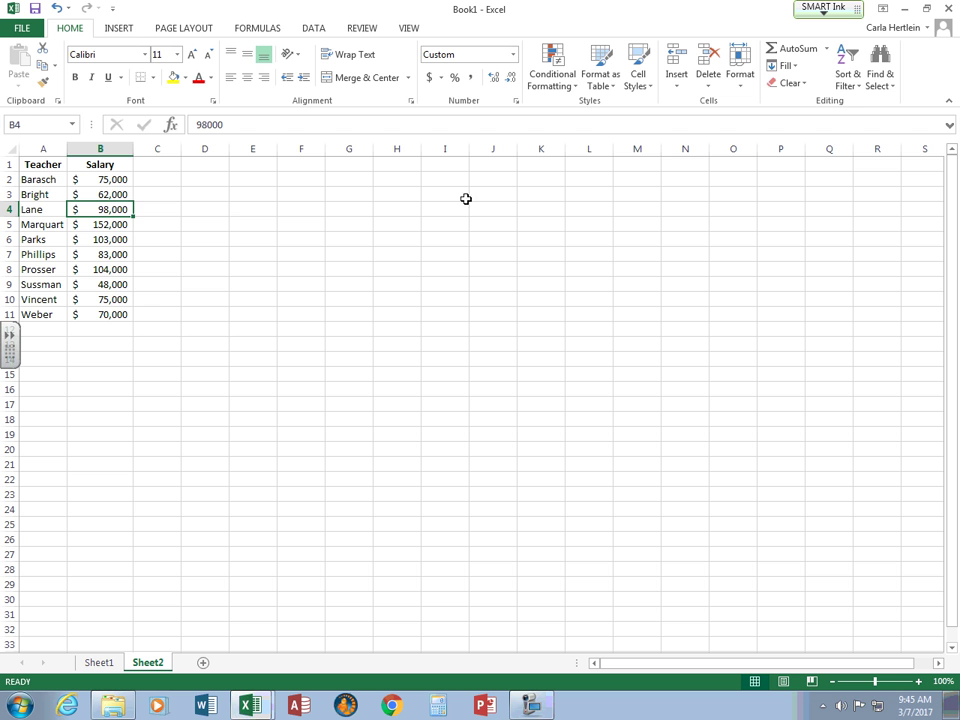
click(845, 75)
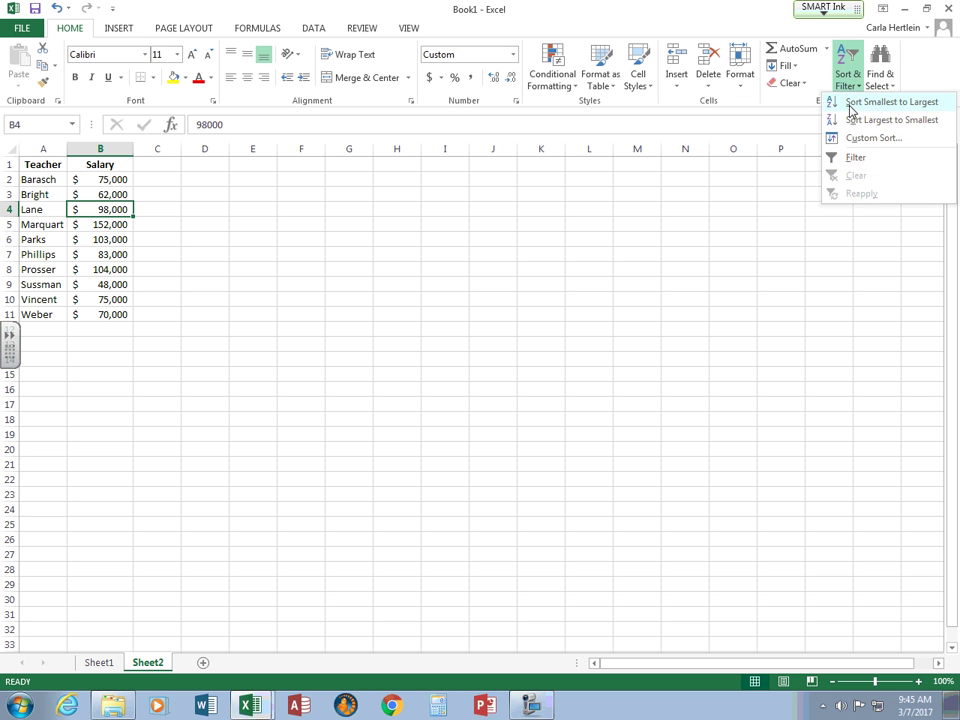
click(836, 101)
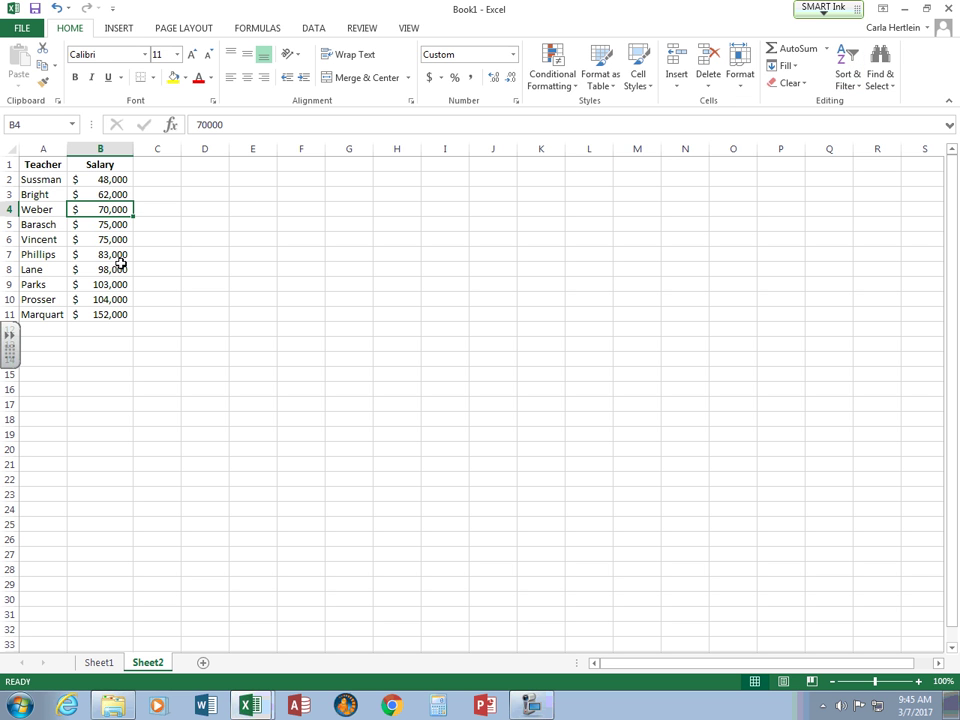
Sort smallest to largest with only row 6 of the table selected, expanding the selection to the adjacent data
drag(114, 240, 40, 236)
click(846, 75)
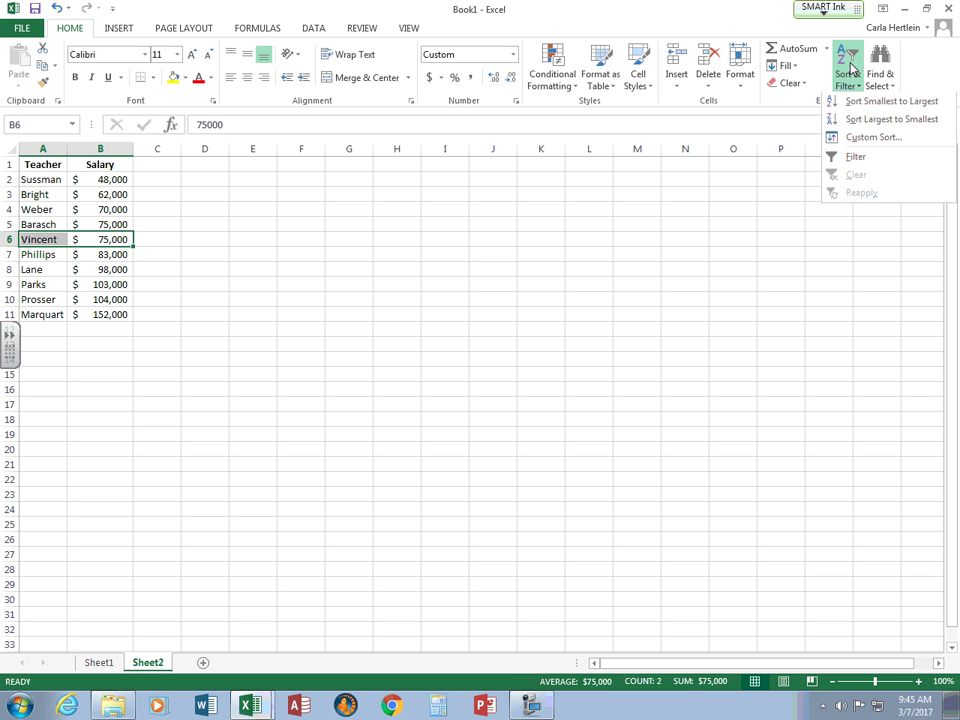
click(866, 108)
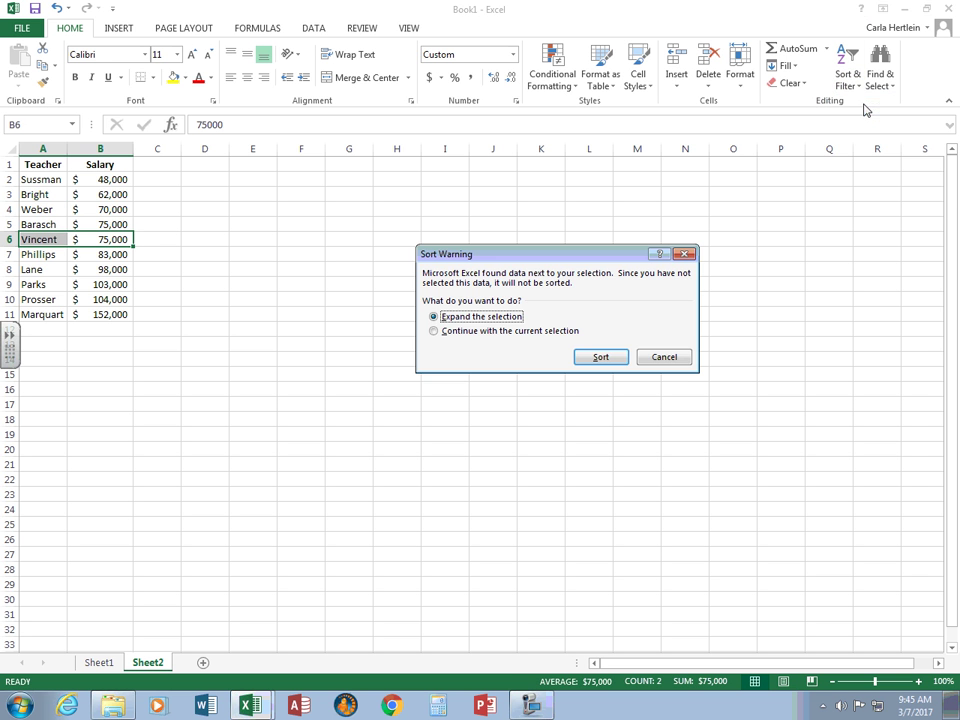
click(591, 357)
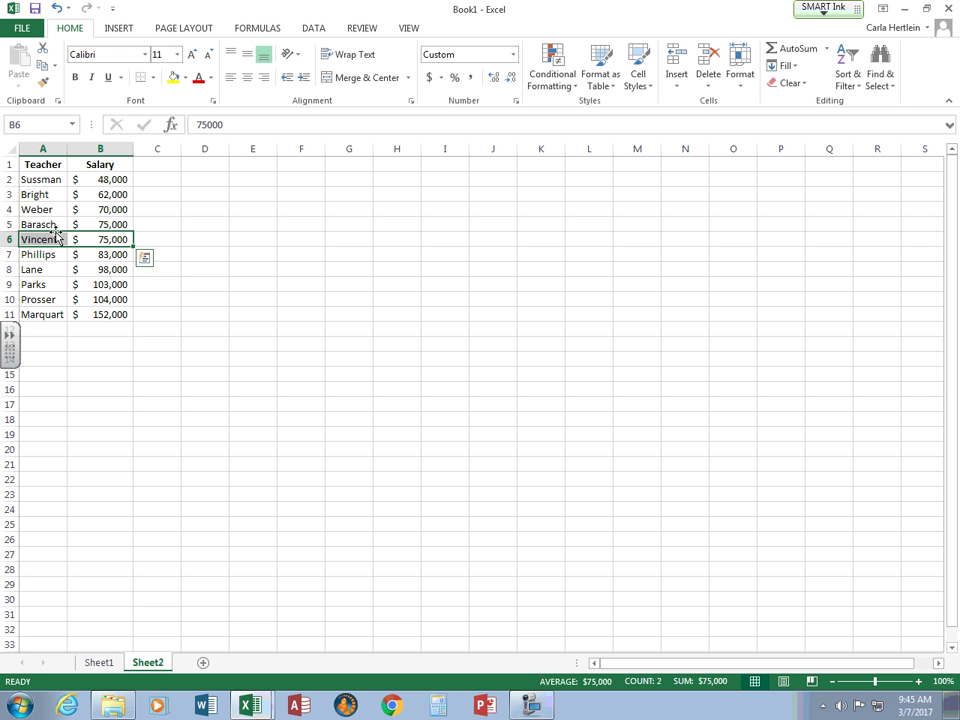
Custom sort the table by Salary from Largest to Smallest, expanding the selection to the adjacent data
click(848, 75)
click(855, 120)
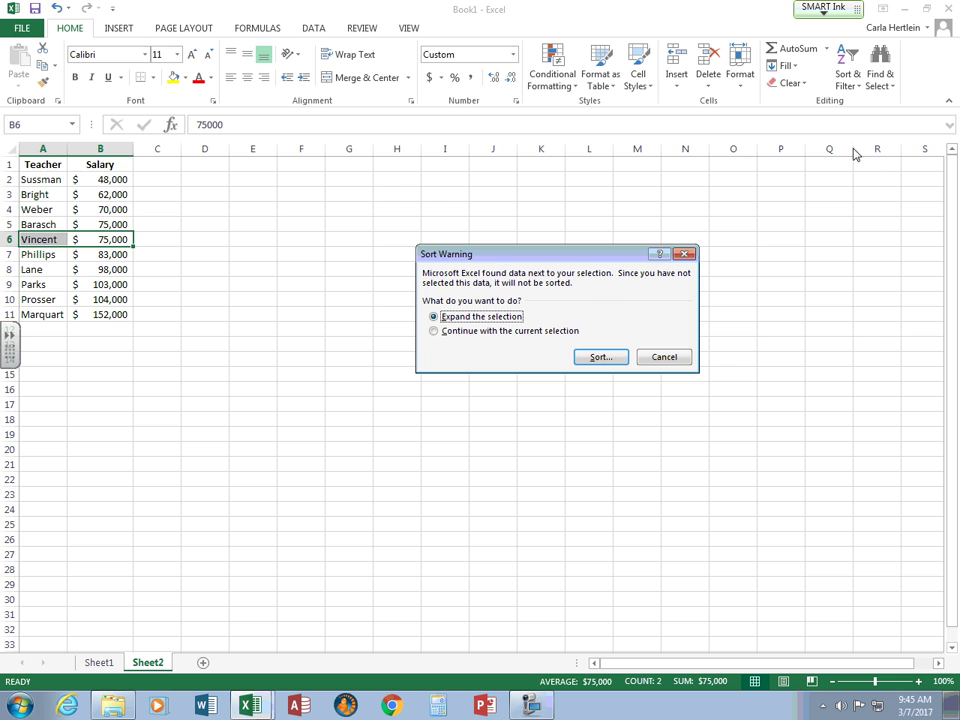
click(600, 358)
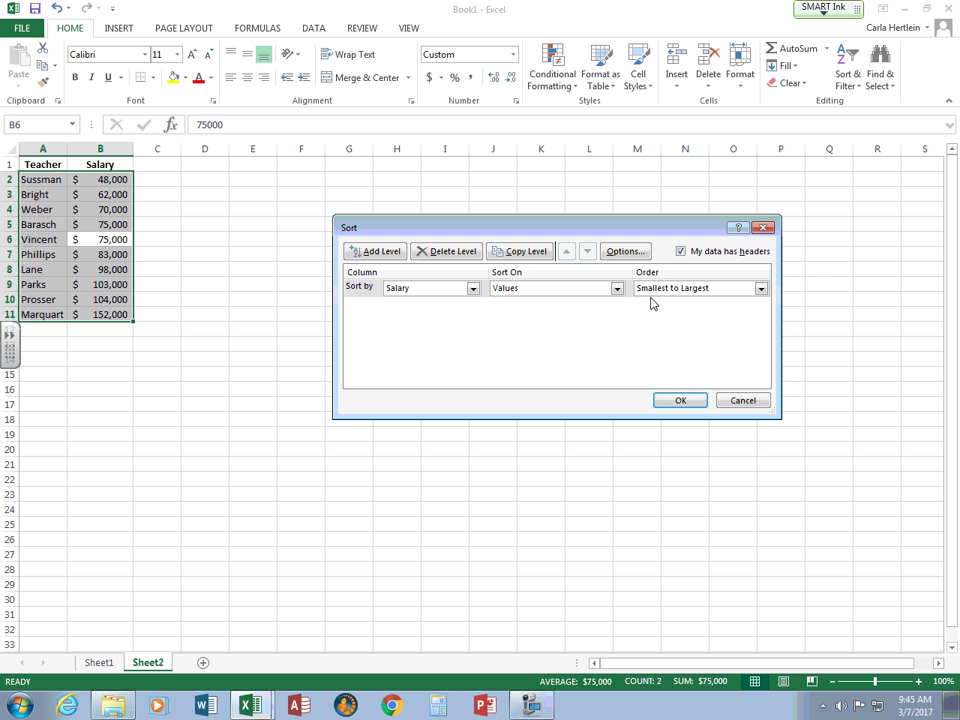
click(760, 289)
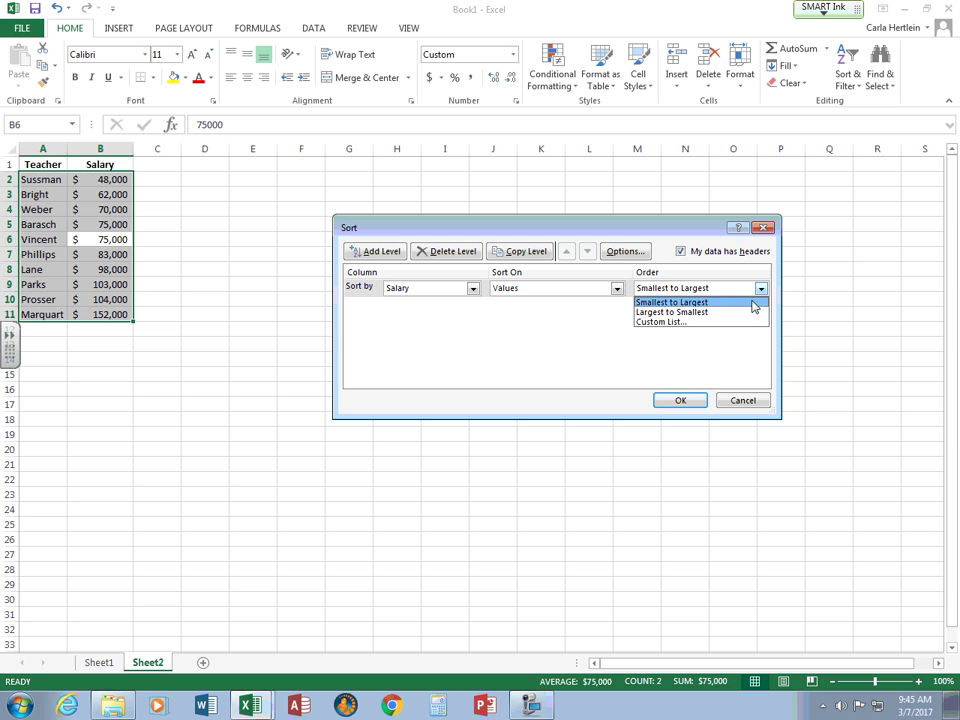
click(751, 313)
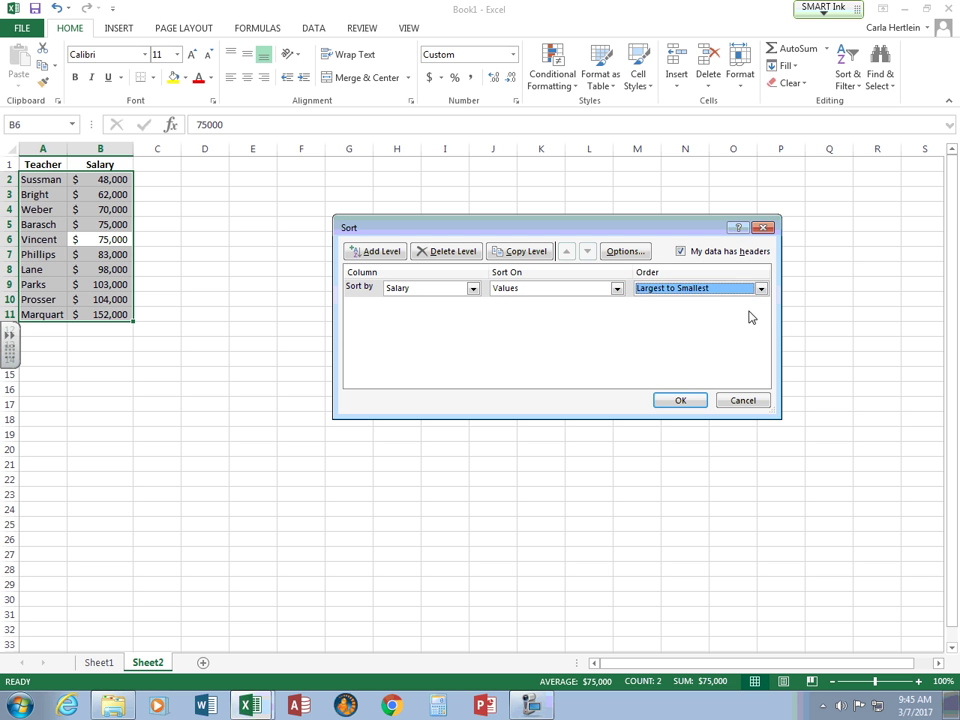
click(686, 401)
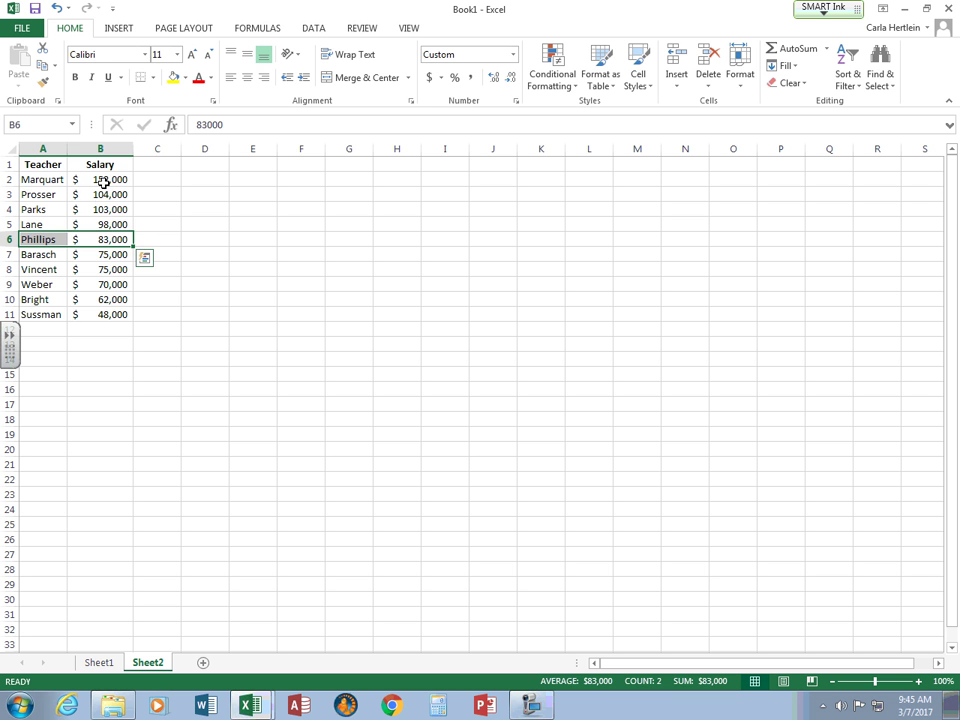
Apply Comma Style to the salaries in B2:B11, and switch them to the Number format
drag(101, 180, 120, 314)
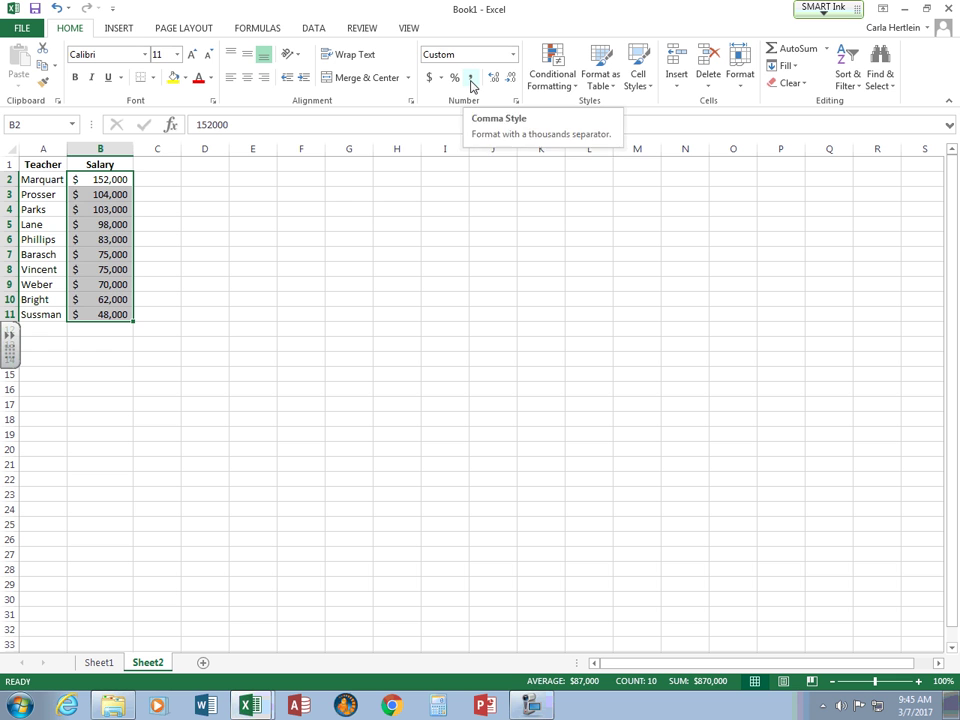
click(471, 81)
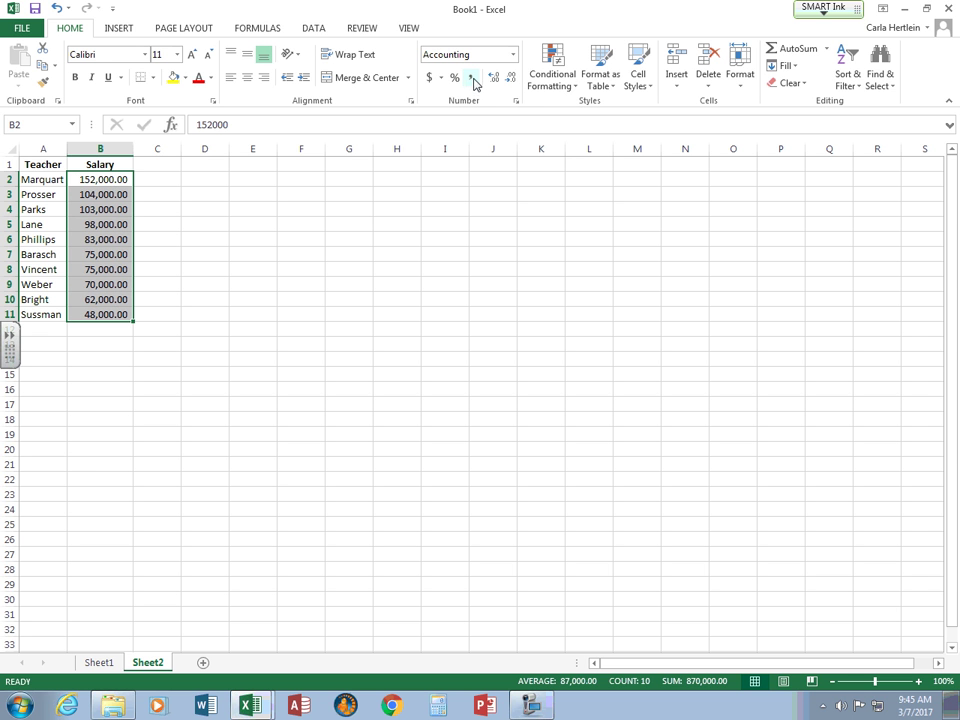
click(513, 56)
click(512, 79)
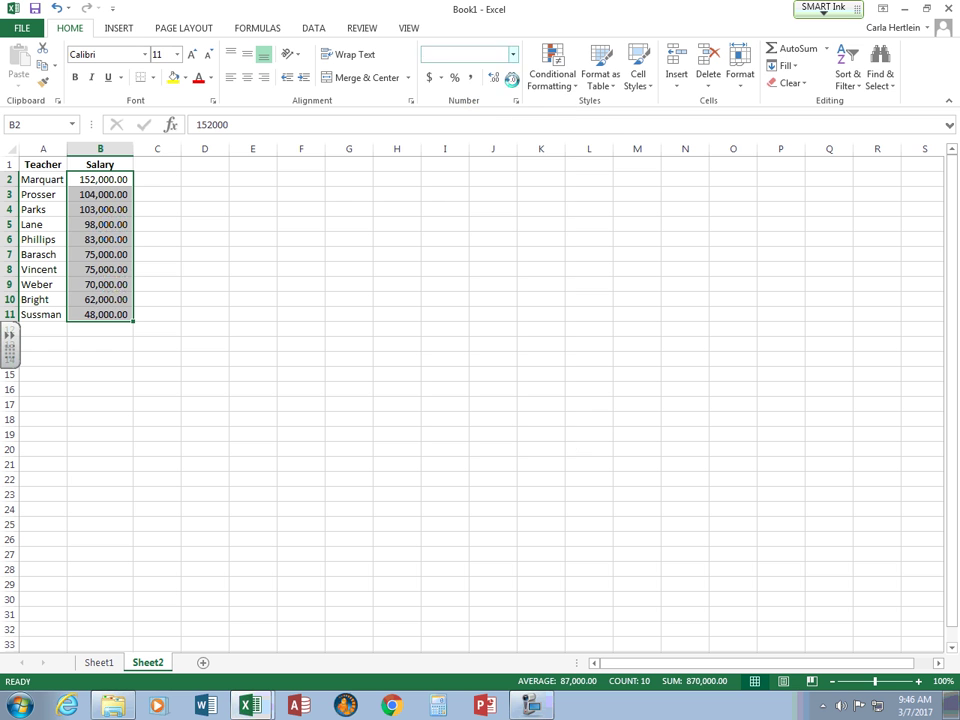
click(506, 79)
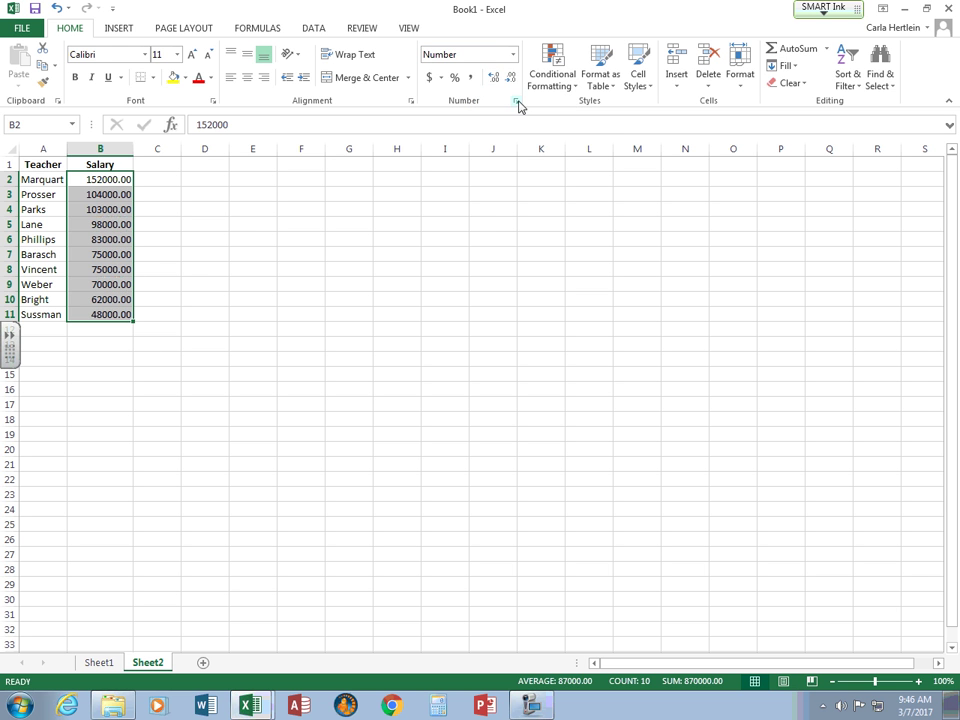
Change the selected salaries to the General category in the Format Cells dialog
click(517, 103)
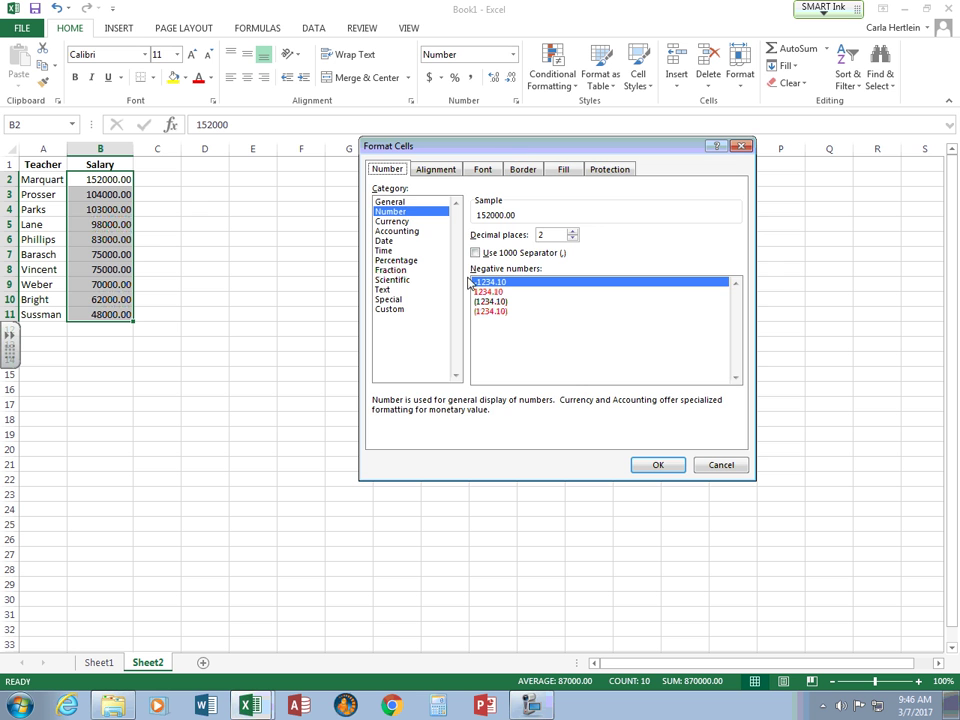
click(410, 202)
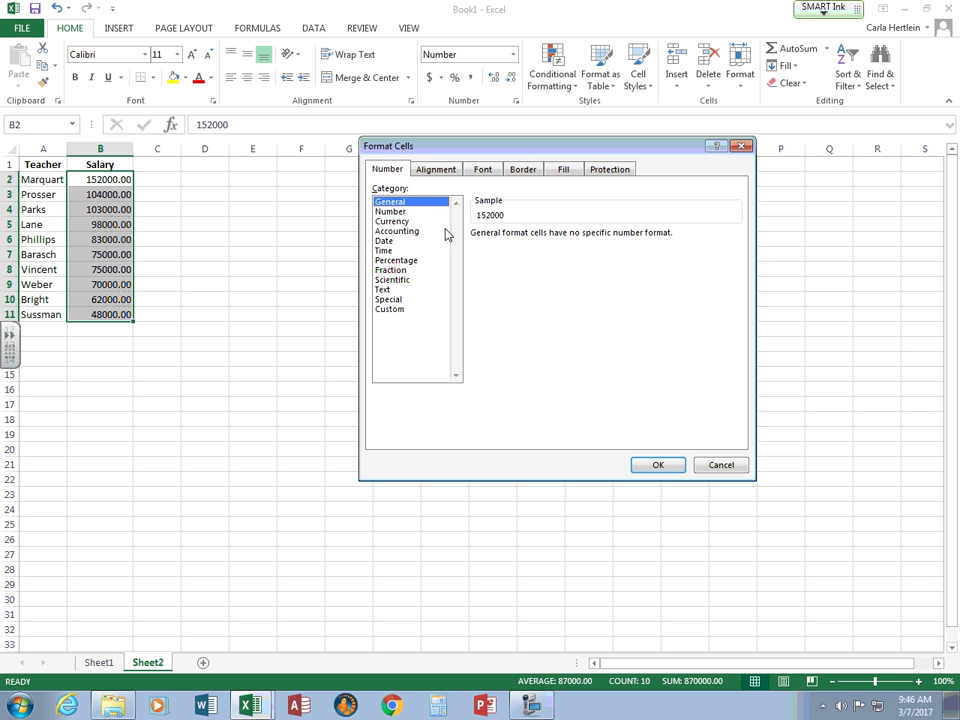
click(658, 465)
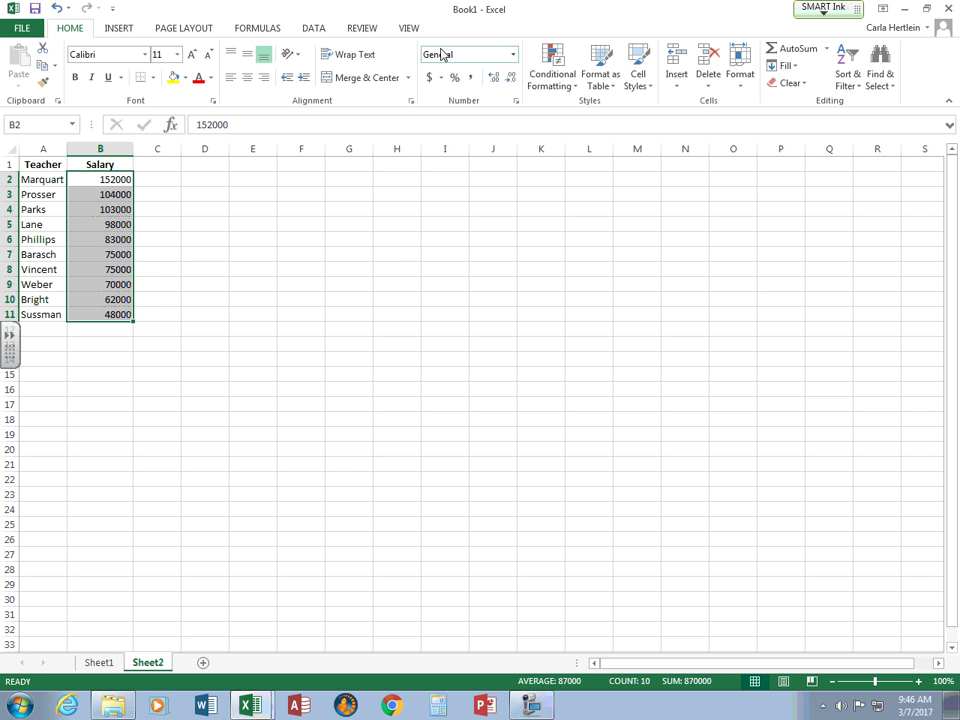
Format the selected salaries as Number with 0 decimal places and the 1000 separator in the Format Cells dialog
click(517, 102)
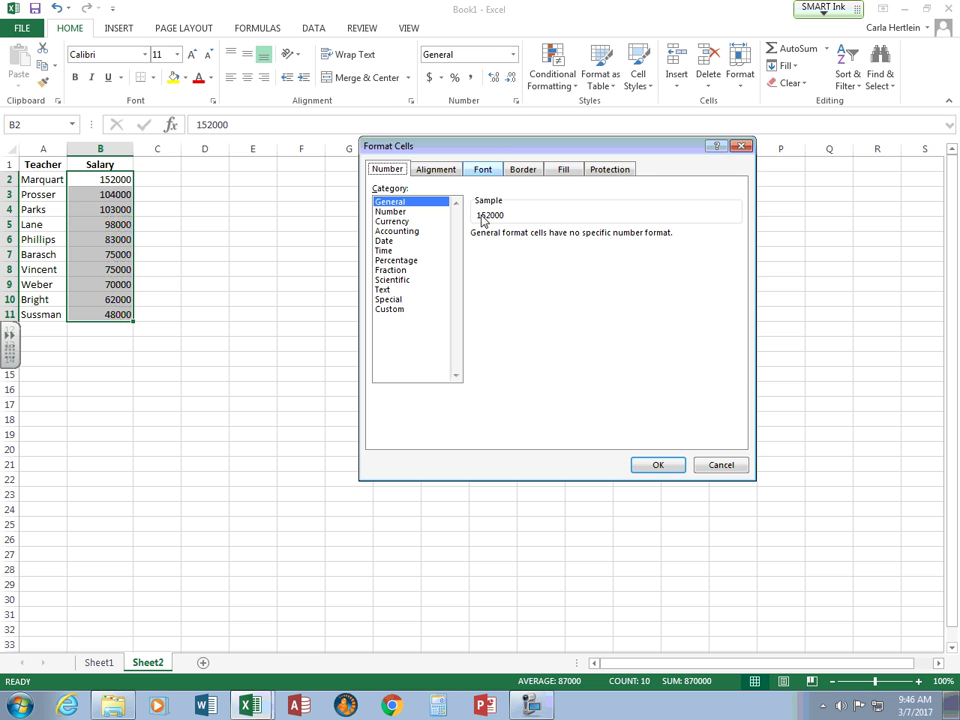
click(390, 212)
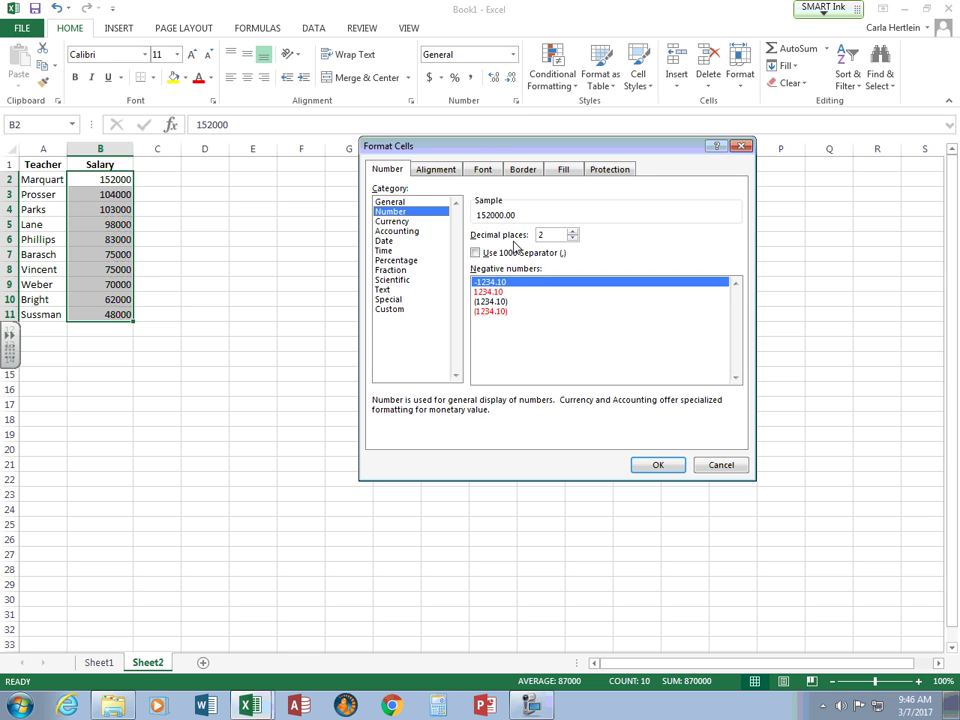
click(573, 239)
click(573, 239)
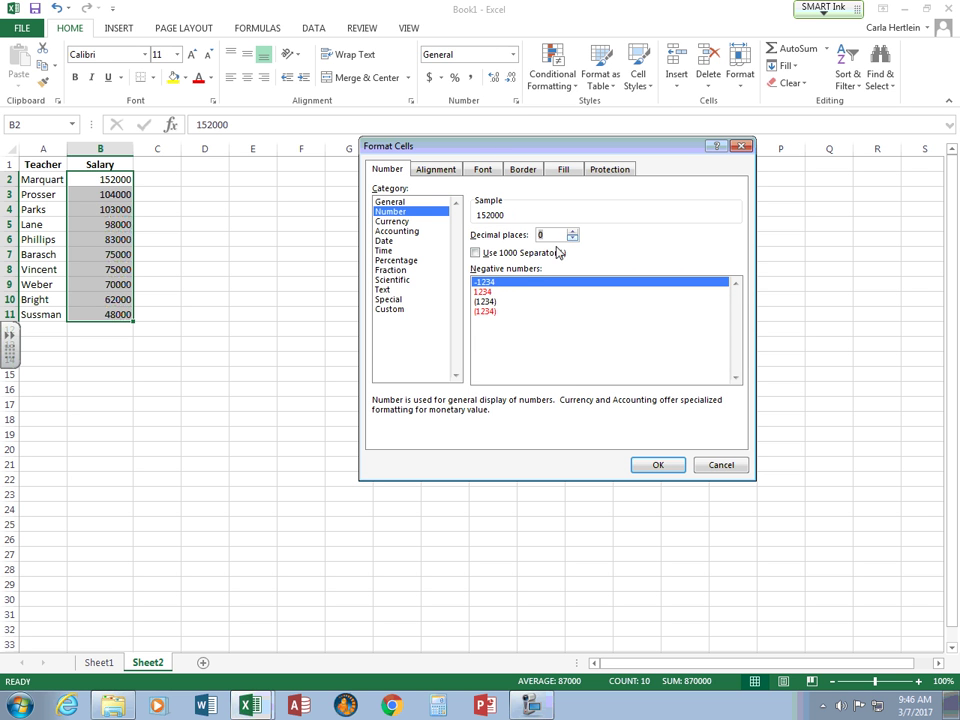
click(477, 253)
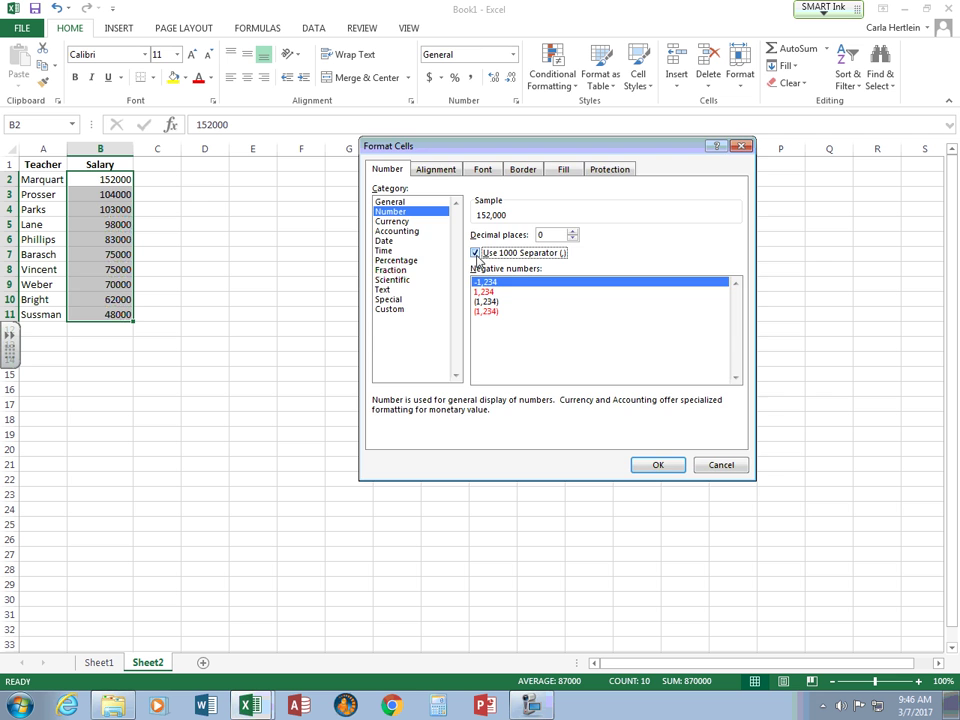
click(662, 464)
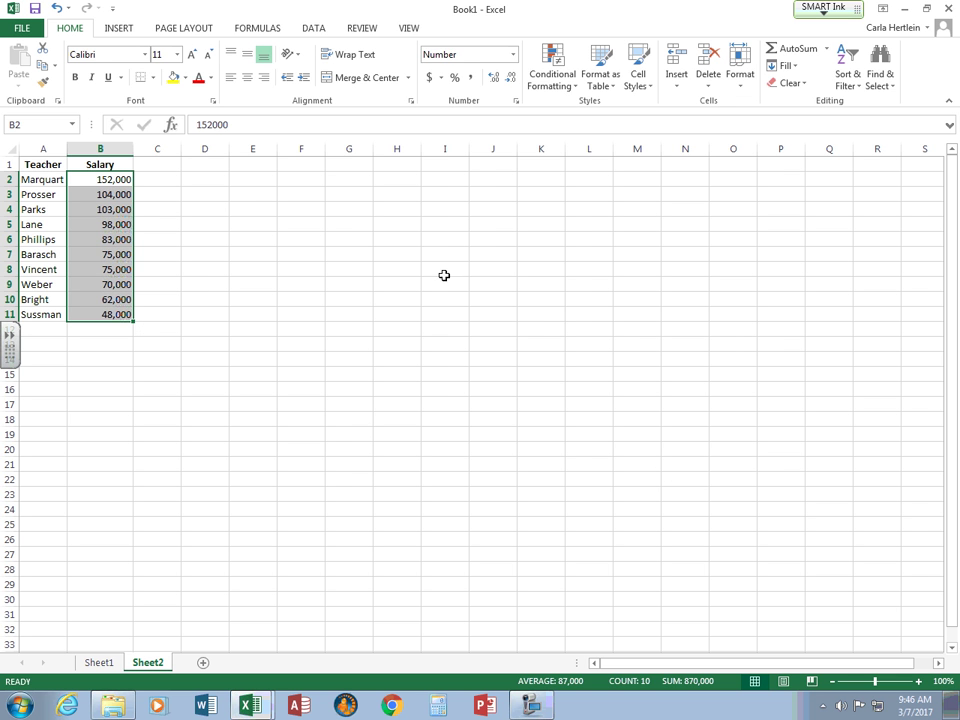
Apply the Accounting format to the selected salaries and remove both decimal places
click(513, 56)
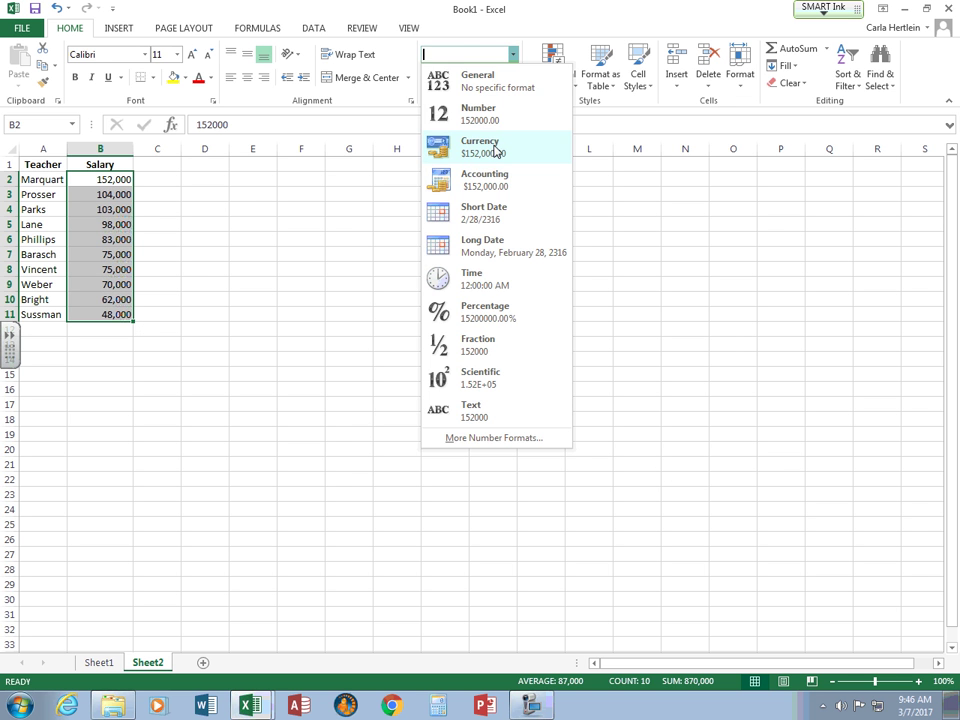
click(492, 179)
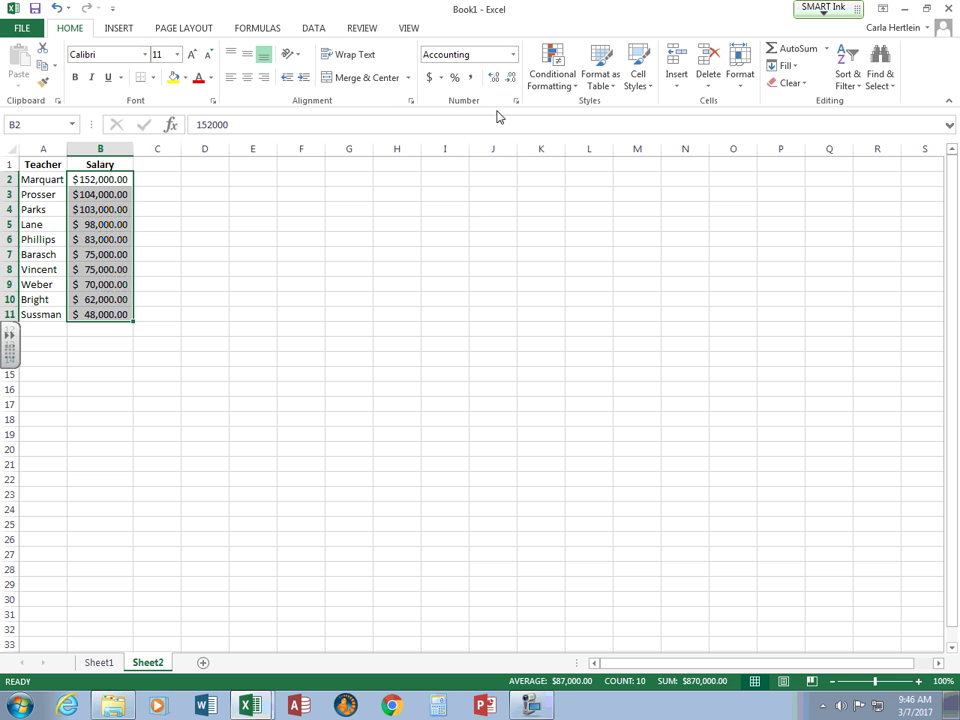
click(508, 80)
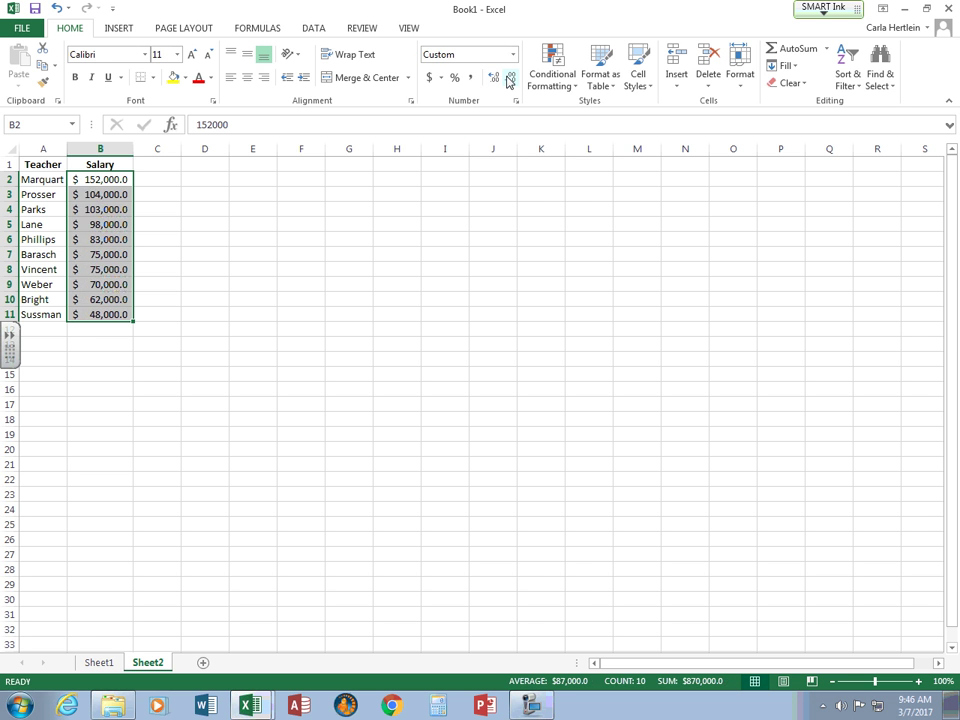
click(508, 80)
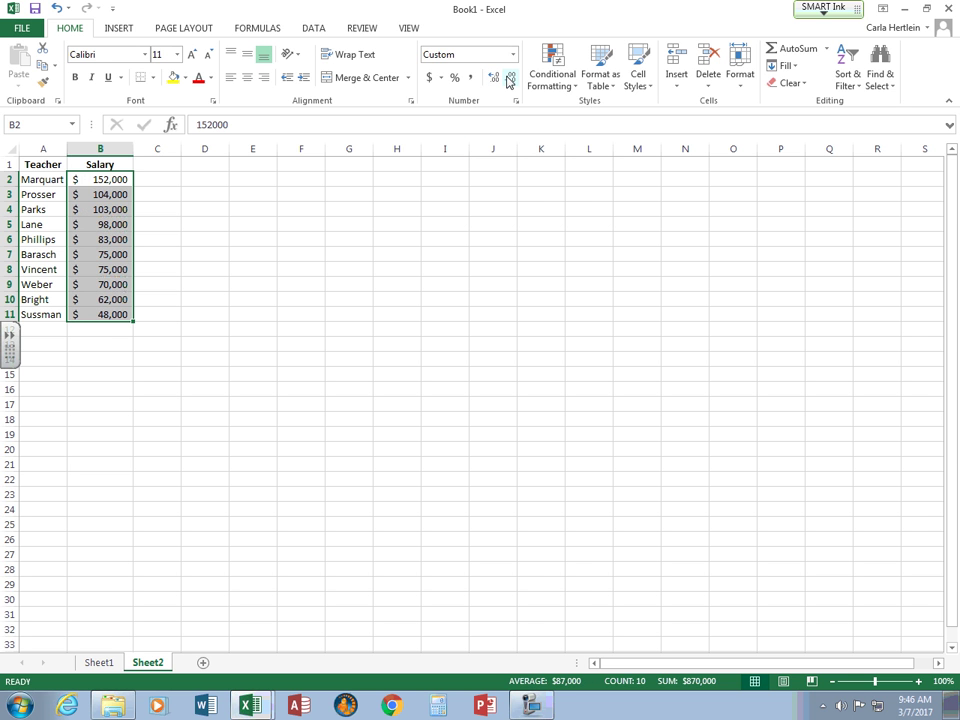
Add the label Total in cell A12 and make it bold
click(103, 332)
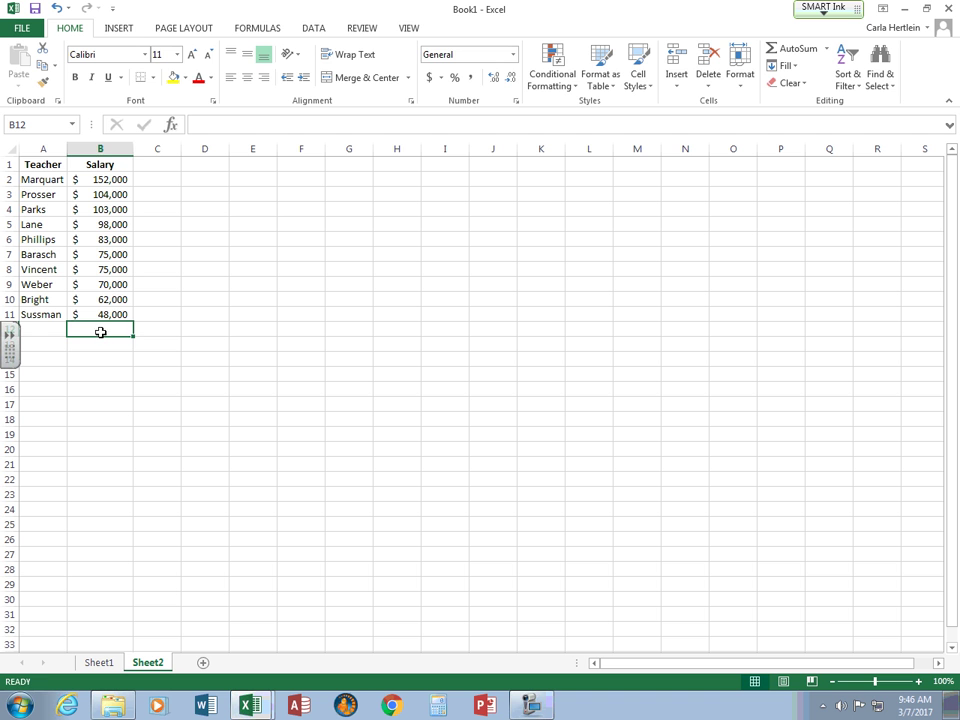
click(59, 331)
text(Total)
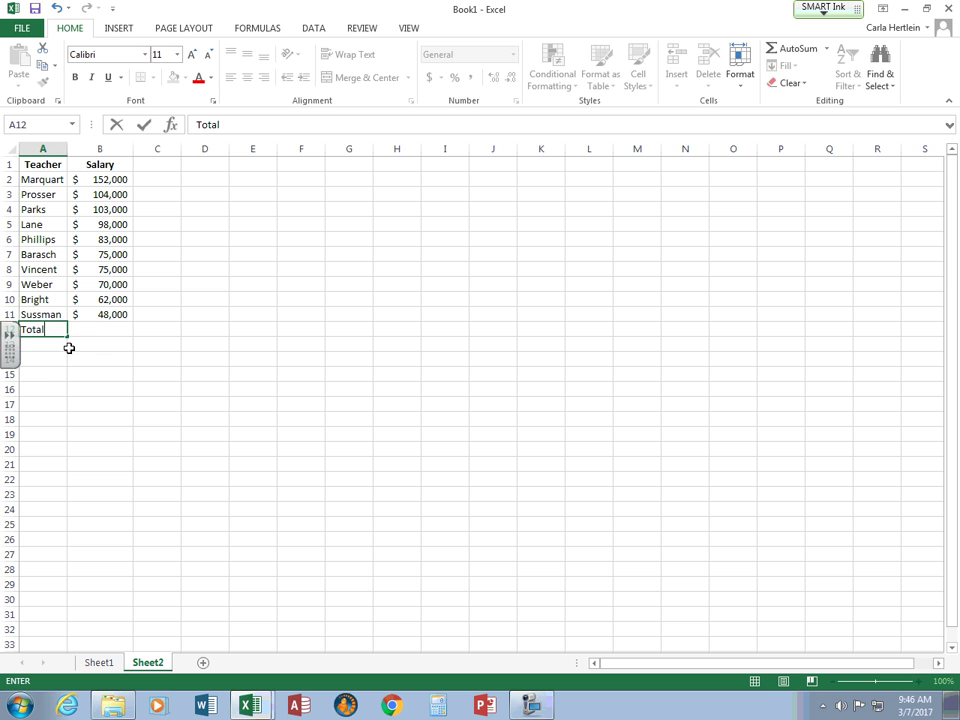
key(Return)
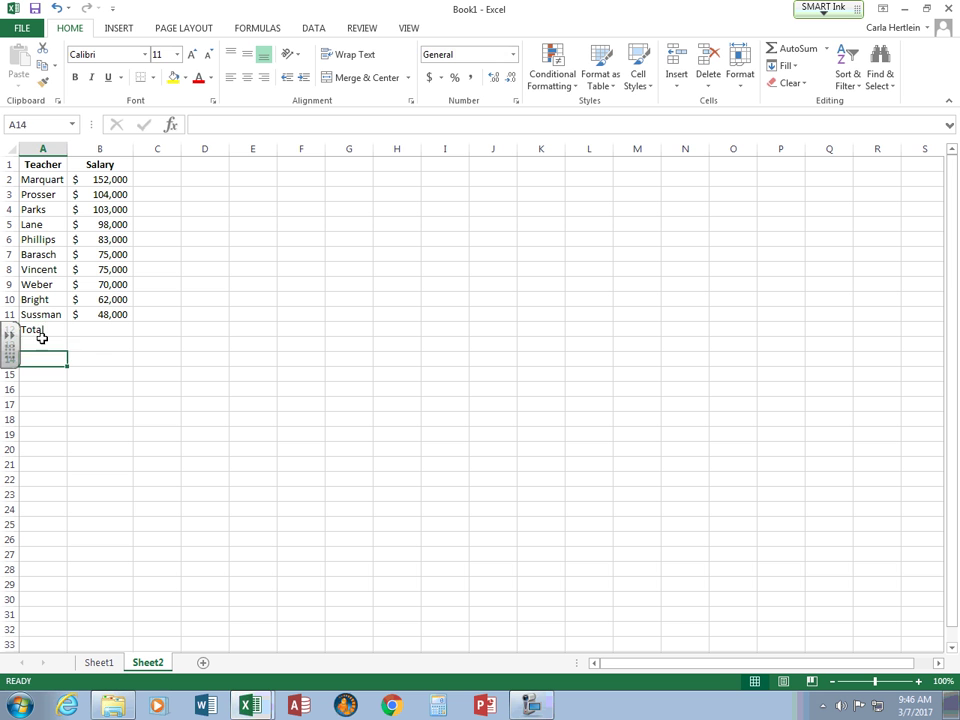
click(42, 329)
key(ctrl+b)
Total the salaries in cell B12 with the AutoSum Sum function
click(92, 333)
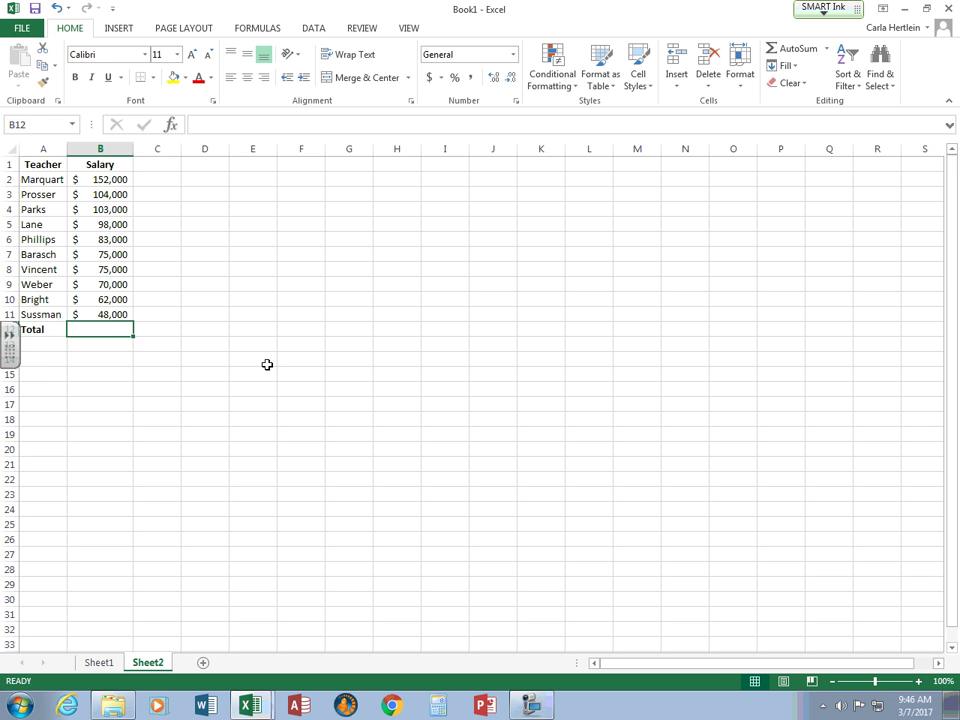
click(826, 48)
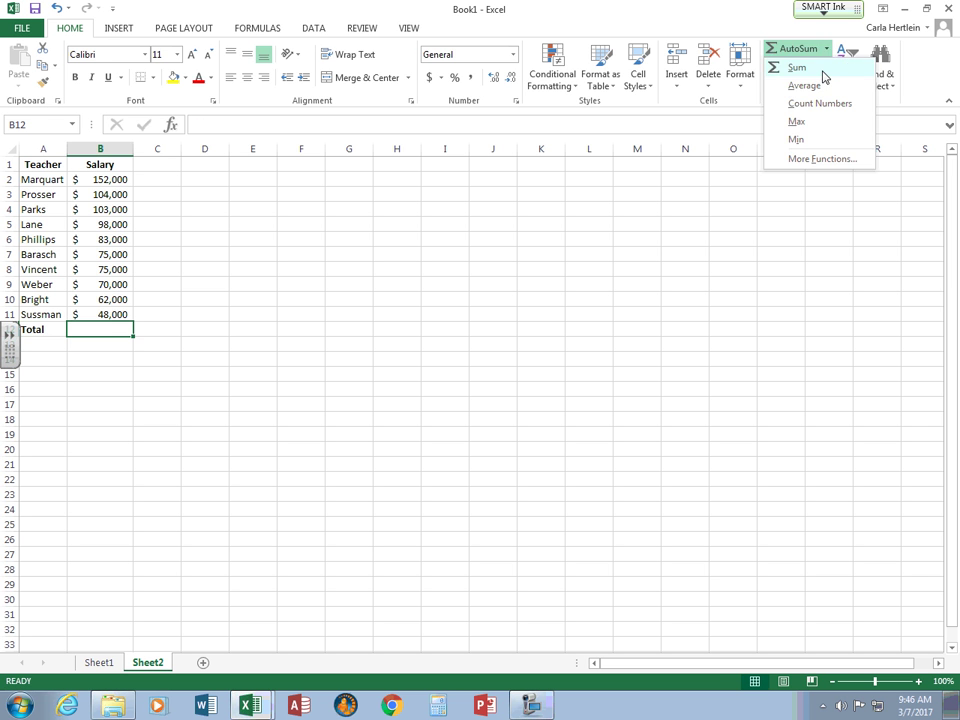
click(792, 66)
key(Return)
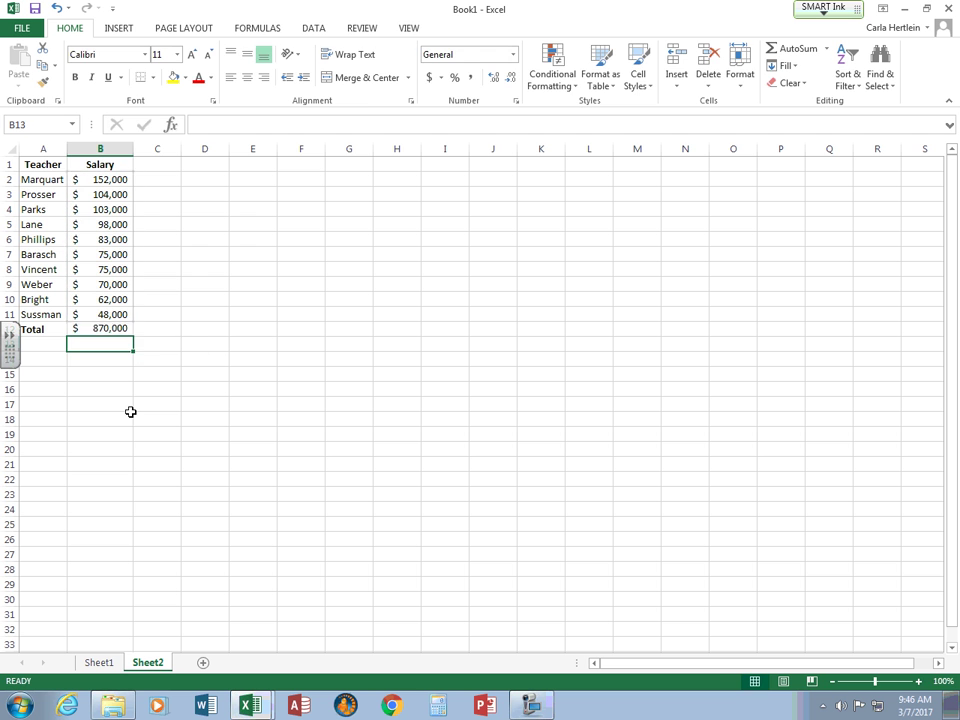
Add the label Average in cell A13 and make it bold
click(34, 342)
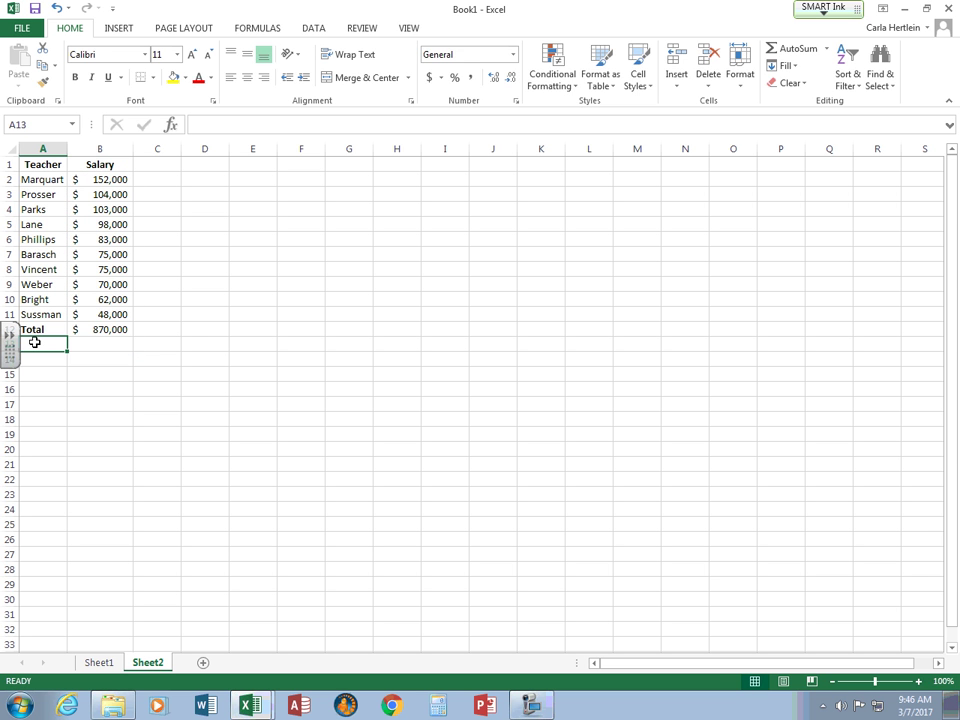
text(Avera)
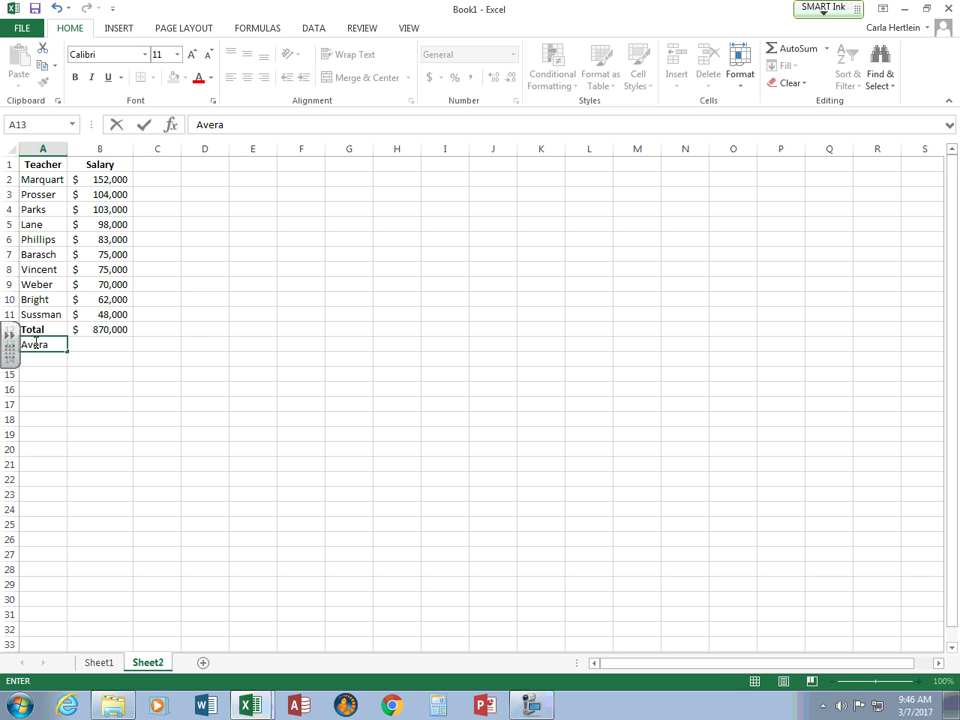
text(ge)
key(Return)
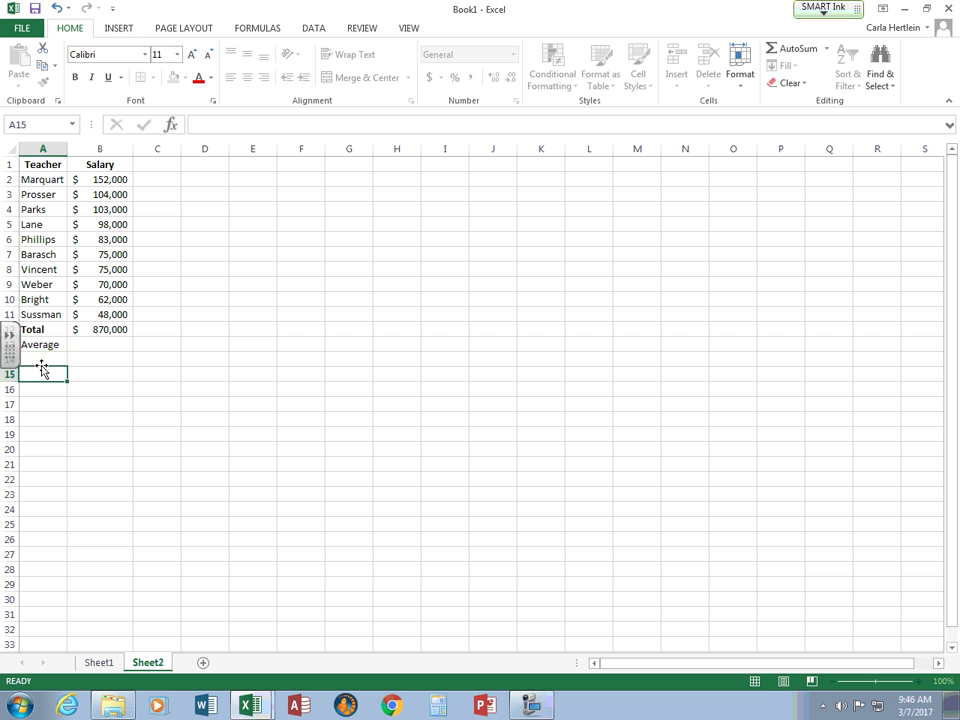
click(40, 348)
key(ctrl+b)
Calculate the average salary in cell B13 over the range B2:B11, leaving out the total
click(90, 345)
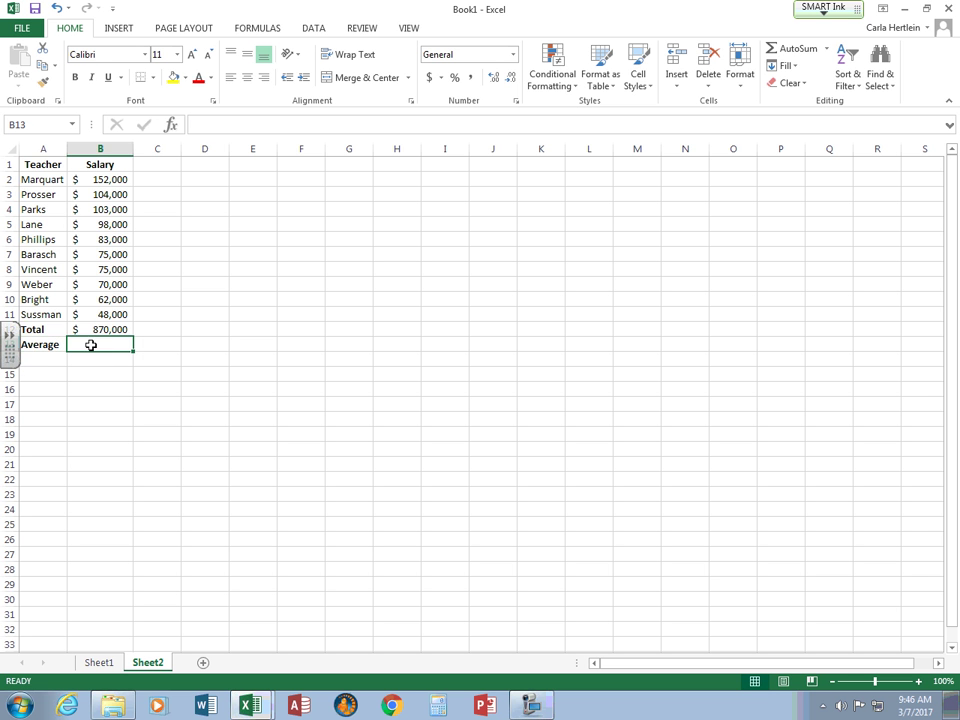
click(826, 48)
click(804, 86)
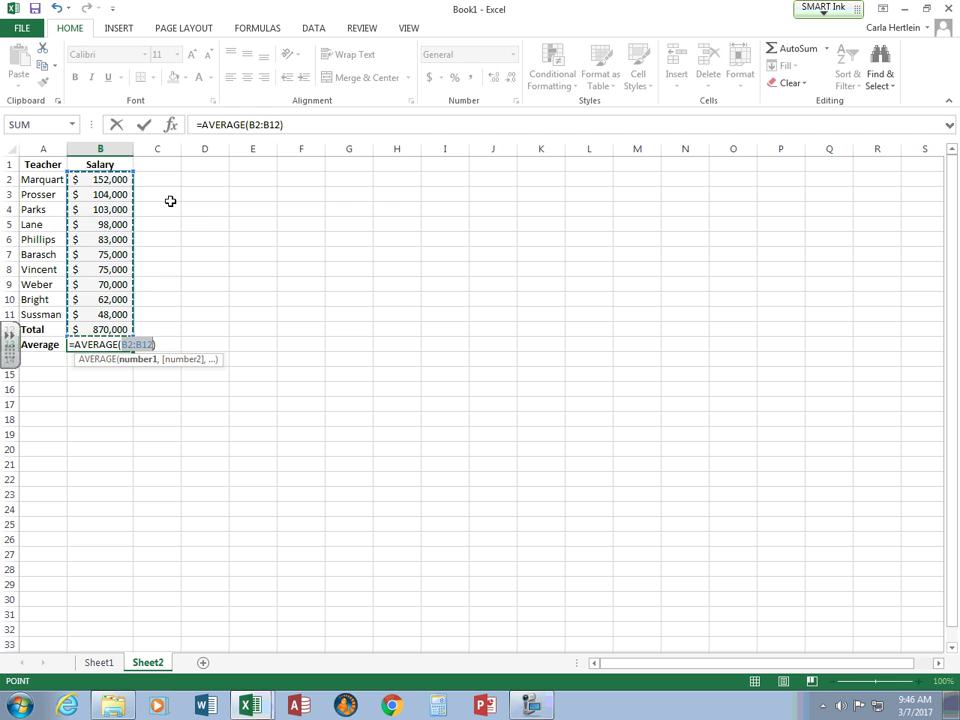
drag(98, 178, 117, 290)
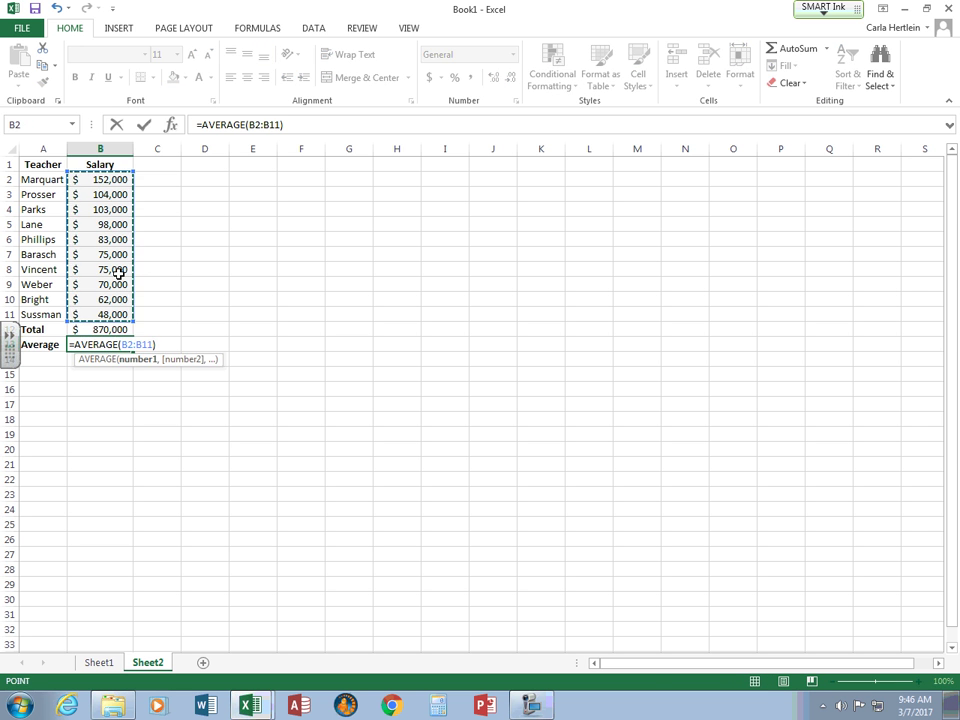
key(Return)
Give the Total and Average rows in A12:B13 a thick outside border and a yellow fill
drag(45, 330, 100, 344)
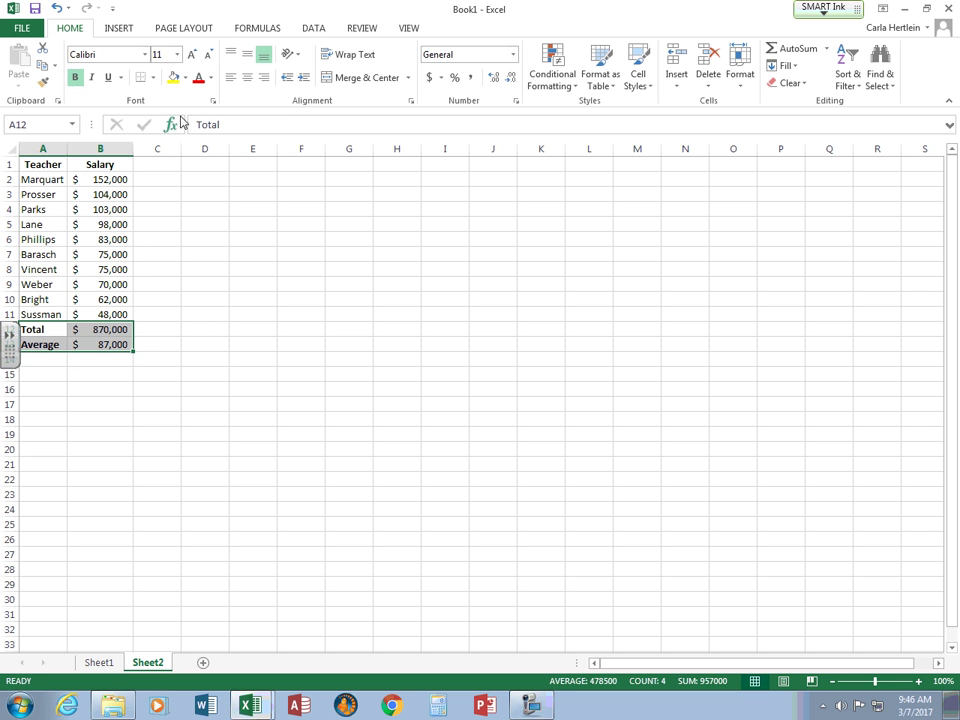
click(152, 77)
click(166, 251)
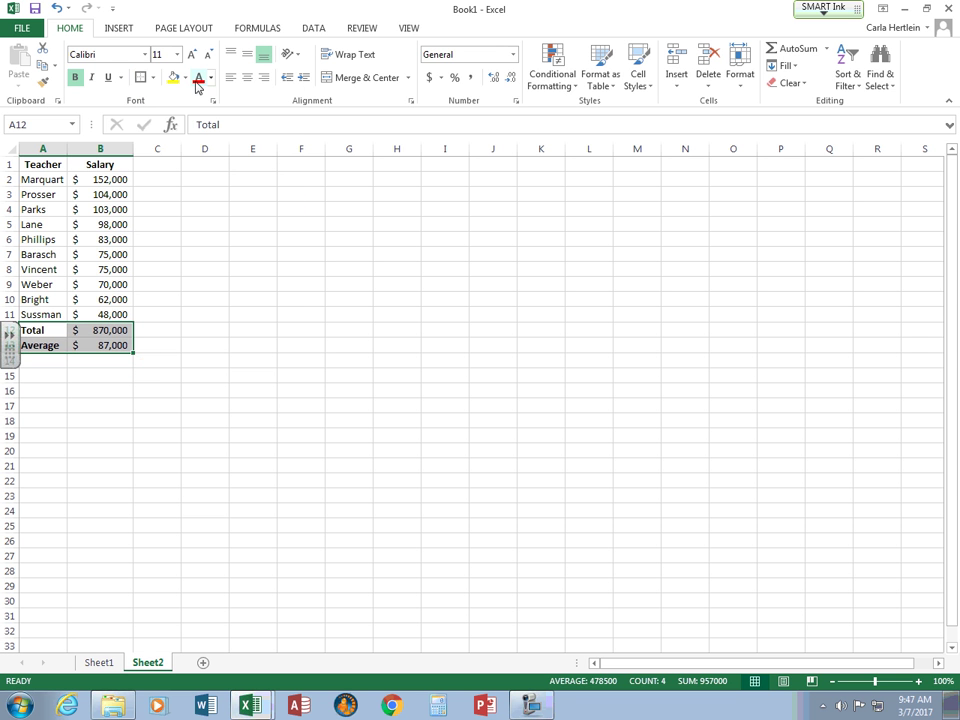
click(173, 77)
click(170, 358)
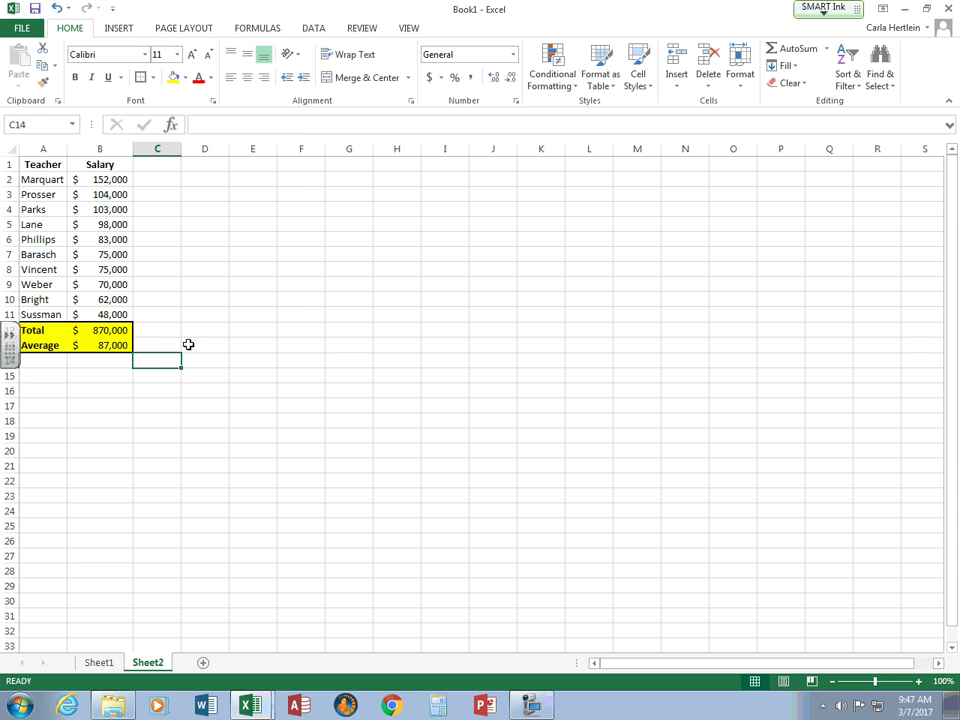
click(532, 706)
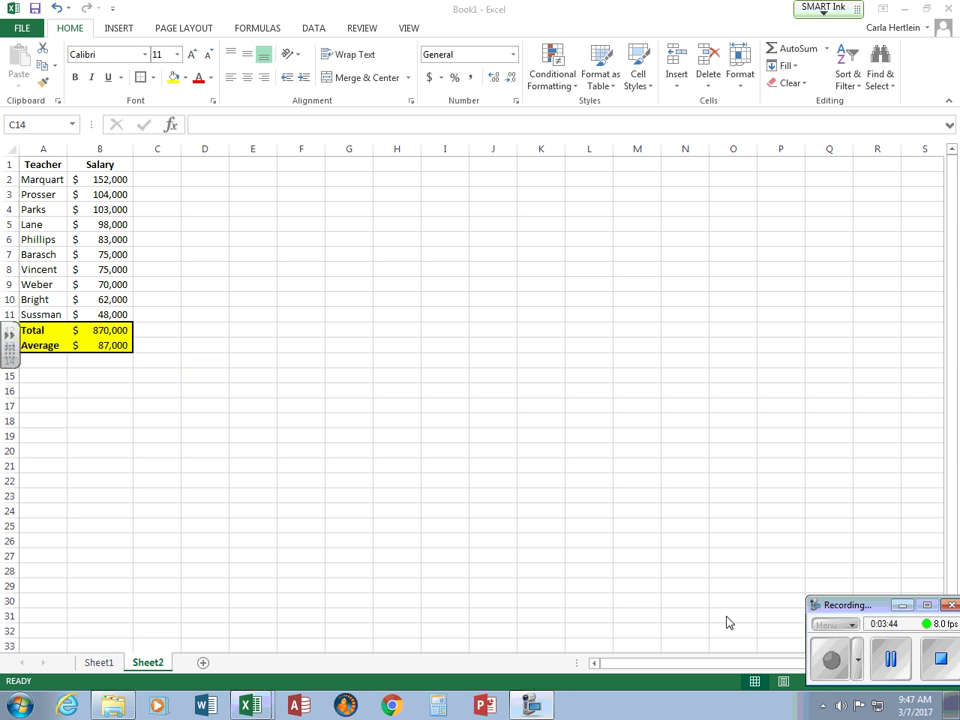
drag(827, 609, 779, 572)
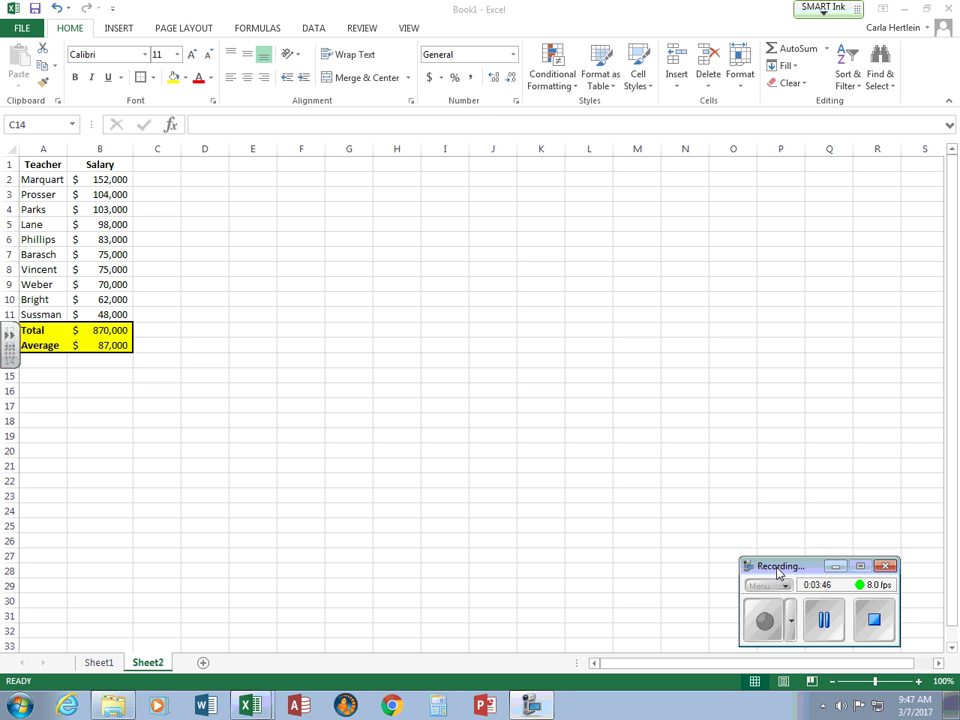